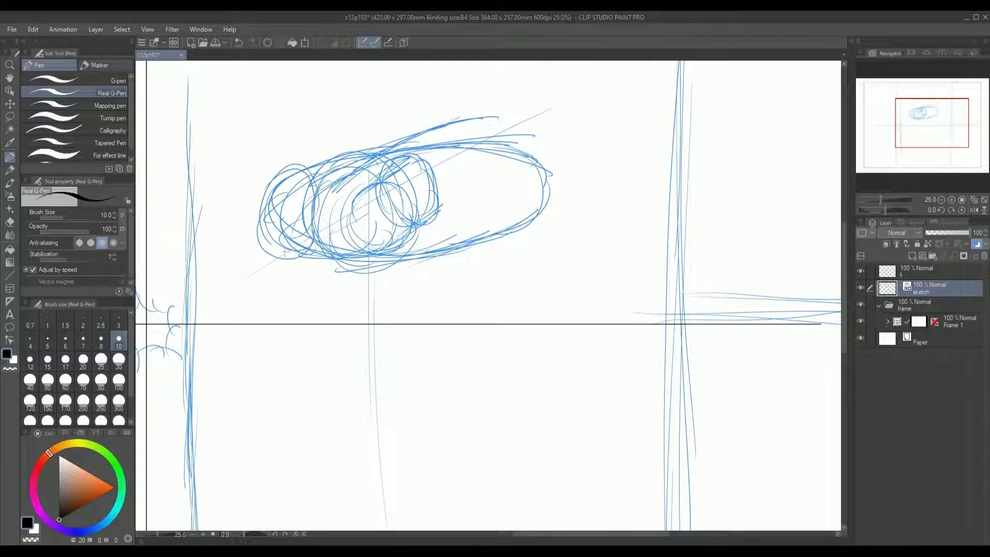
Sketch overlapping circles inside the right end of the rounded body form
drag(510, 157, 516, 223)
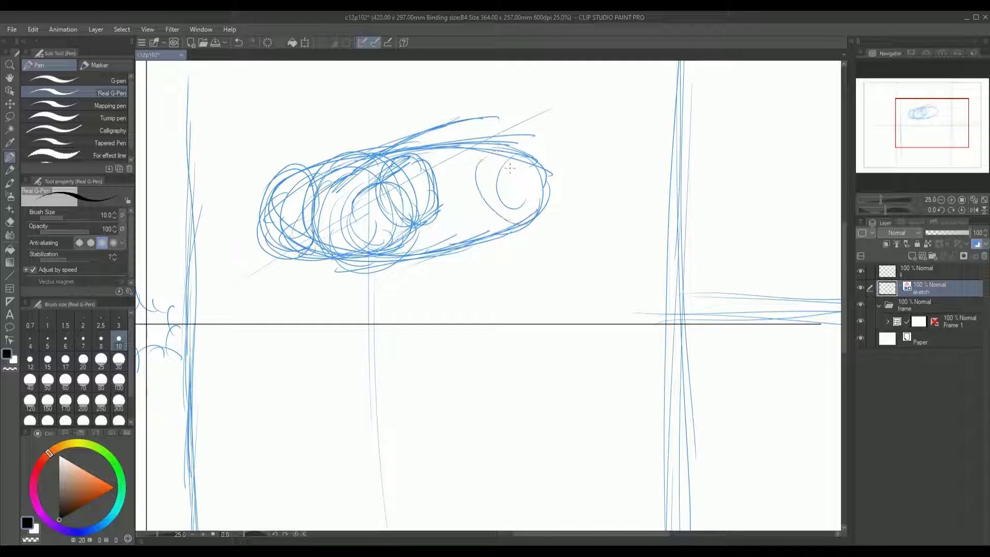
mouse_move(517, 154)
mouse_down()
mouse_move(525, 209)
mouse_move(533, 166)
mouse_move(478, 162)
mouse_move(541, 183)
mouse_up()
drag(491, 148, 537, 220)
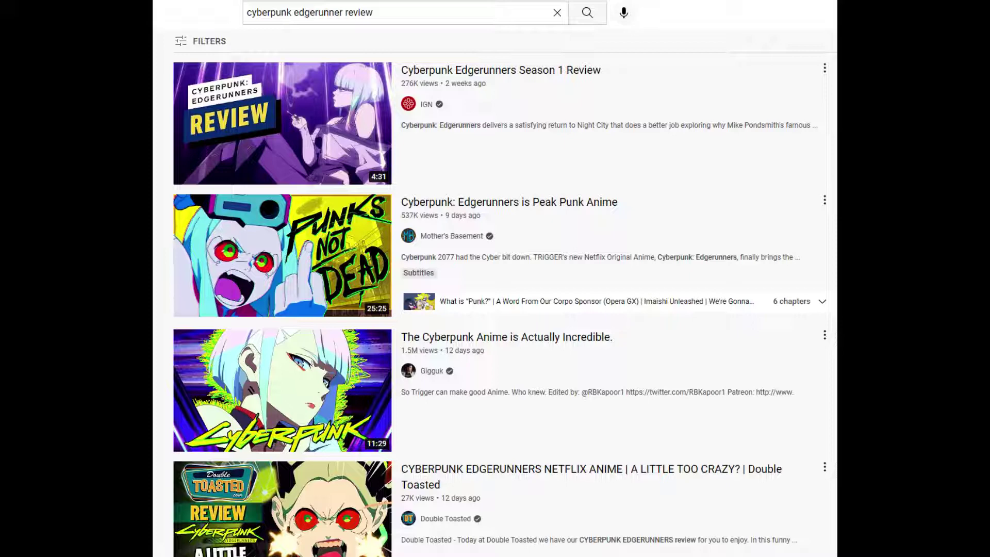
Look through the video search results for "cyberpunk edgerunner review"
scroll(282, 258, down, 10)
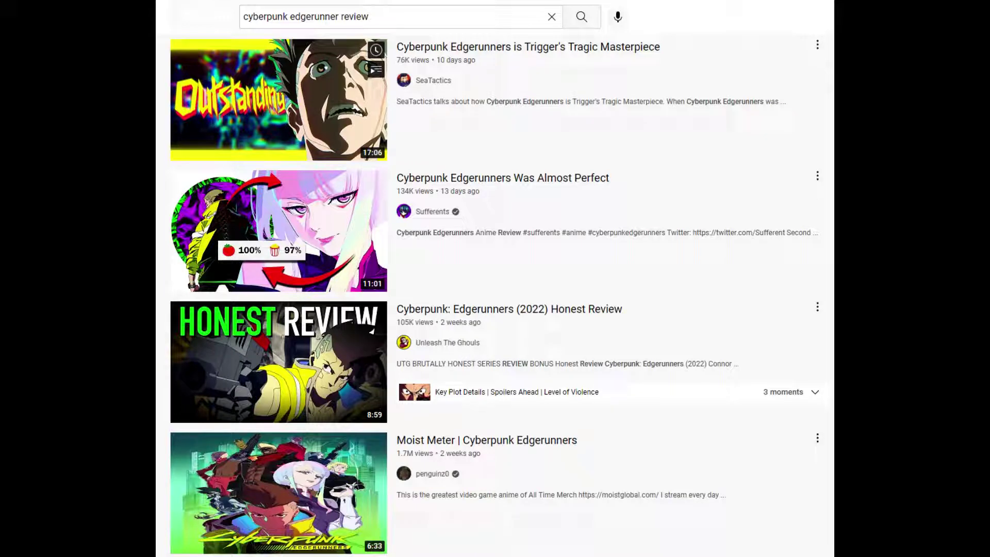
scroll(495, 294, down, 10)
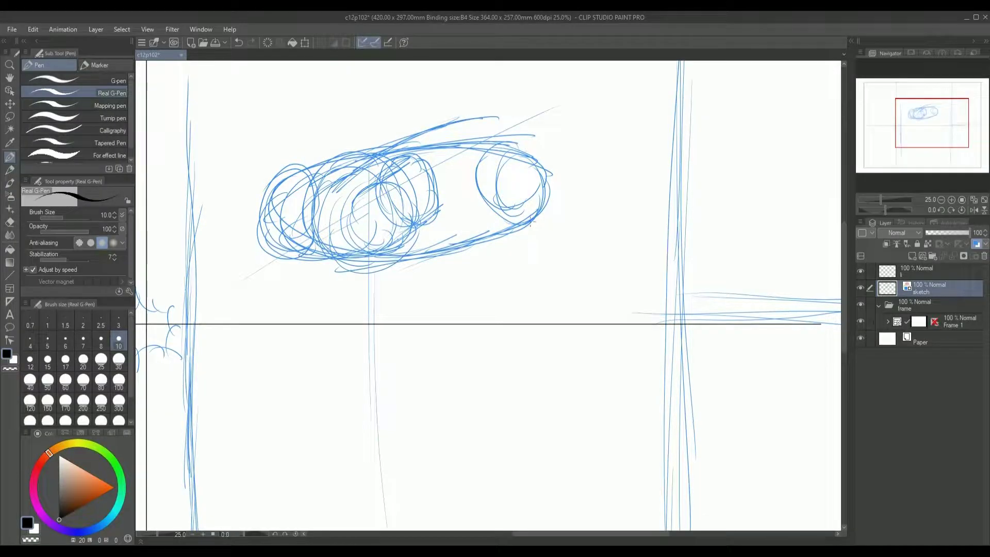
Lasso the circled right end of the body sketch, shift it slightly inward with a transform, and clear the selection
key(m)
mouse_move(517, 247)
mouse_down()
mouse_move(552, 253)
mouse_move(537, 260)
mouse_up()
key(ctrl+t)
drag(511, 227, 521, 227)
click(483, 277)
key(ctrl+d)
drag(590, 163, 604, 155)
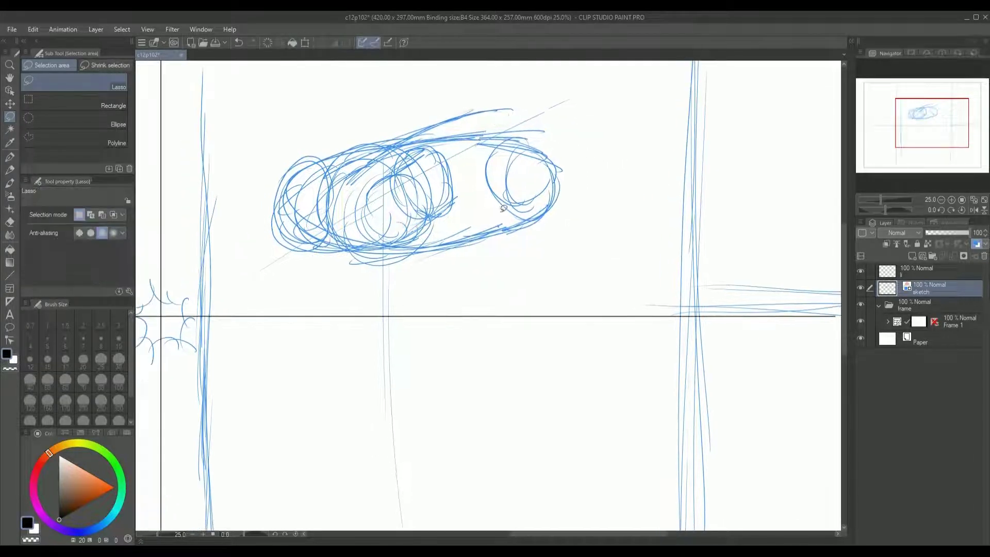
drag(457, 180, 494, 177)
drag(336, 194, 371, 189)
key(ctrl+d)
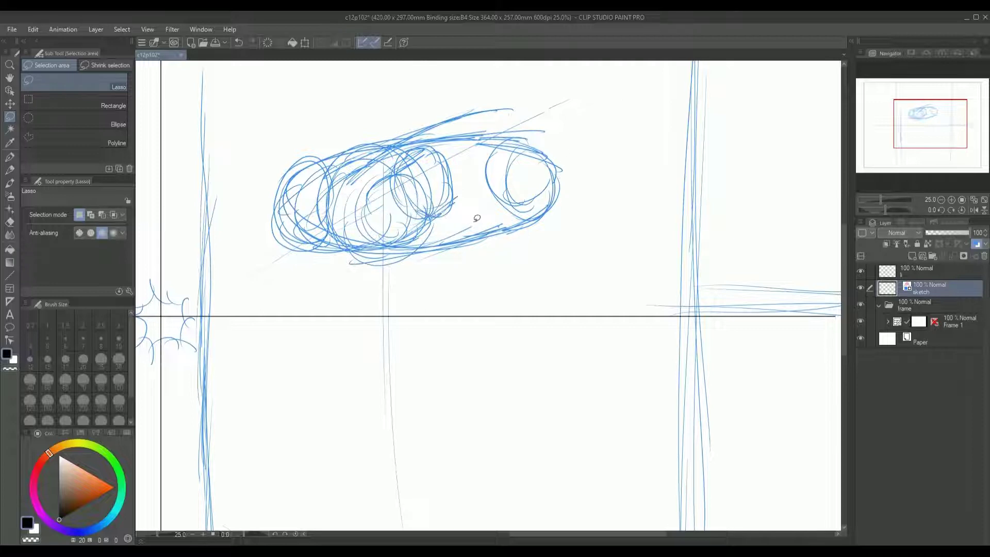
Sketch the long, slightly curved centre line of a limb going down from the body's left end with the Real G-Pen
key(p)
drag(340, 275, 360, 157)
scroll(412, 207, down, 4)
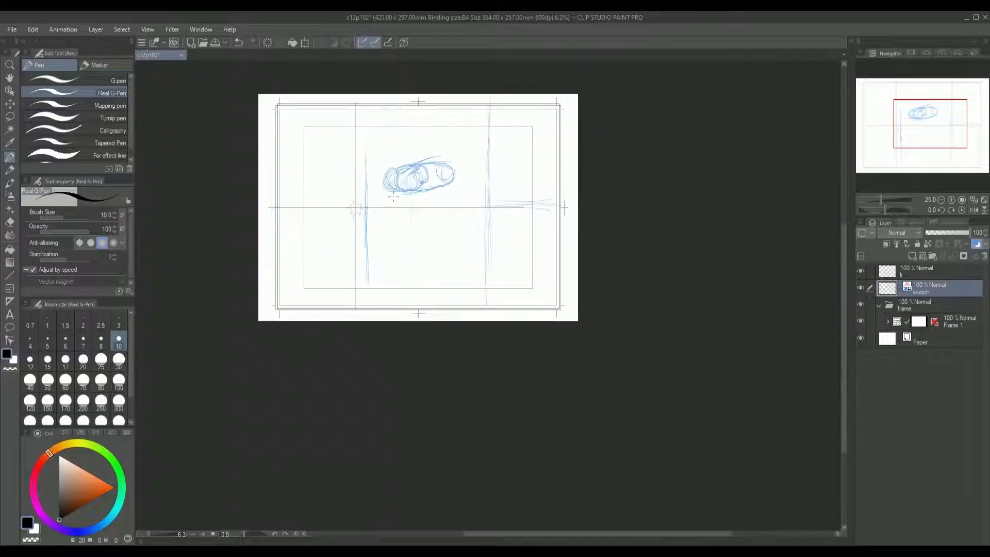
scroll(407, 201, up, 2)
mouse_move(406, 200)
mouse_down()
mouse_move(381, 276)
mouse_move(397, 365)
mouse_up()
drag(373, 184, 388, 313)
scroll(384, 189, up, 2)
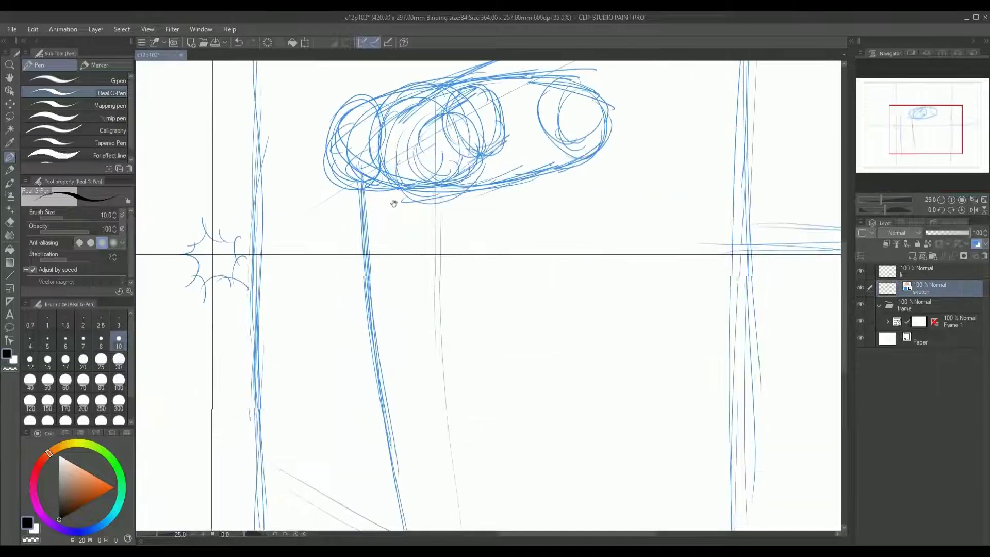
scroll(381, 206, down, 4)
scroll(340, 154, up, 2)
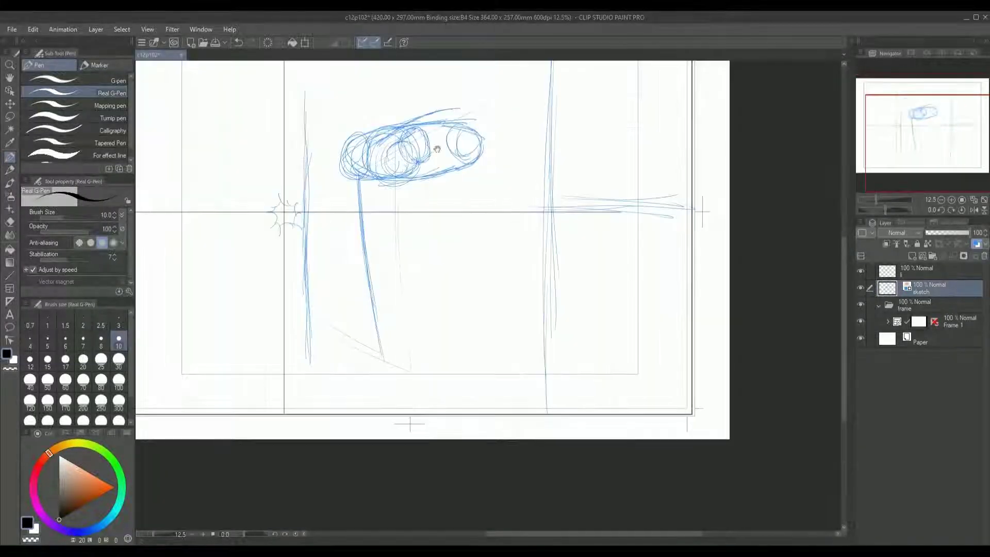
Sketch the two outer edges of the left limb on either side of its centre line
drag(351, 229, 361, 275)
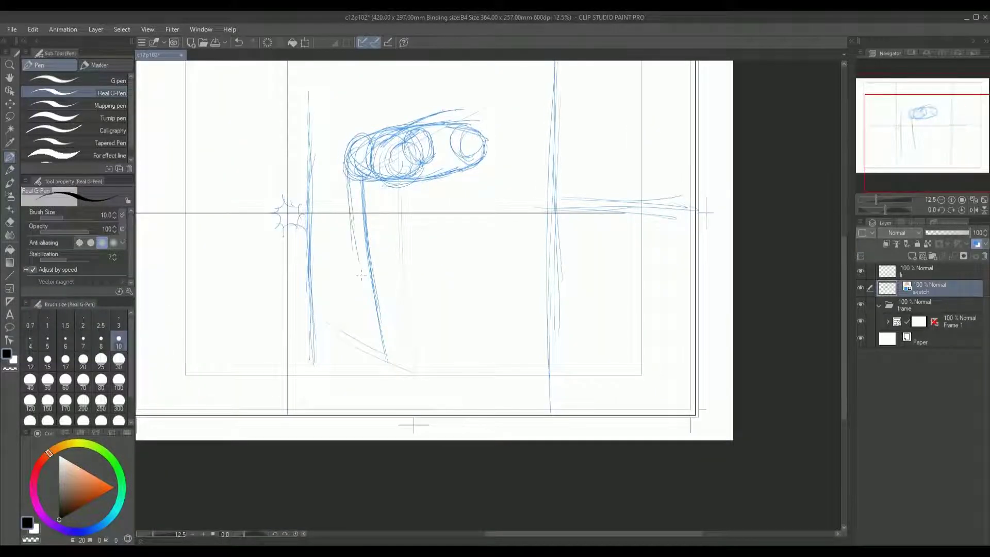
drag(346, 175, 363, 303)
drag(352, 227, 366, 339)
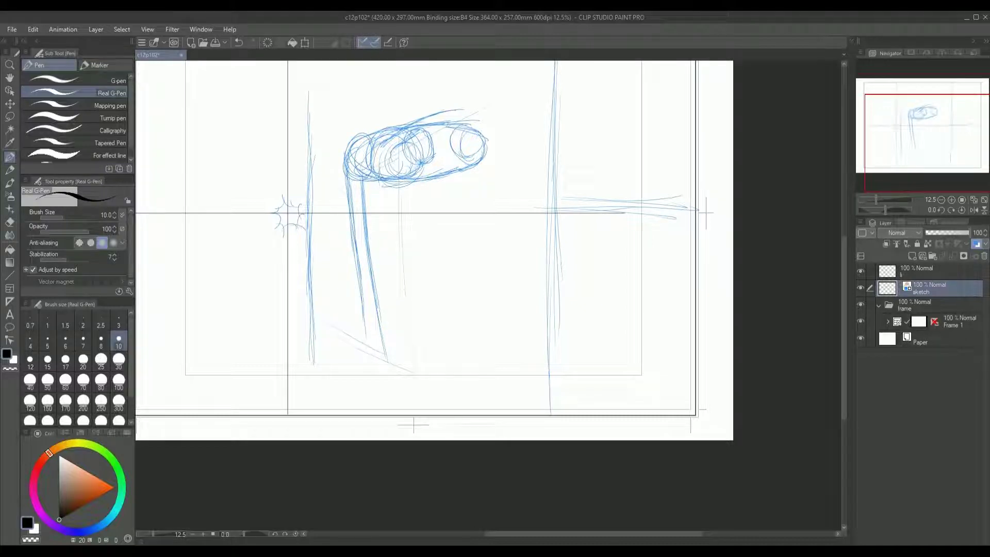
drag(379, 185, 387, 266)
drag(377, 171, 398, 329)
drag(389, 263, 401, 341)
drag(390, 283, 402, 355)
drag(381, 189, 396, 334)
drag(392, 289, 401, 346)
Sketch a circle in overlapping strokes at the lower end of the left limb
scroll(383, 294, up, 2)
mouse_move(379, 281)
mouse_down()
mouse_move(373, 196)
mouse_move(350, 297)
mouse_up()
drag(337, 212, 355, 335)
mouse_move(343, 244)
mouse_down()
mouse_move(327, 302)
mouse_move(348, 342)
mouse_move(386, 355)
mouse_move(407, 314)
mouse_move(340, 289)
mouse_move(369, 345)
mouse_move(404, 351)
mouse_move(372, 288)
mouse_move(332, 291)
mouse_move(318, 344)
mouse_move(419, 351)
mouse_move(348, 282)
mouse_move(316, 346)
mouse_move(419, 316)
mouse_move(352, 284)
mouse_move(362, 330)
mouse_move(379, 286)
mouse_move(384, 292)
mouse_move(379, 254)
mouse_move(404, 274)
mouse_up()
Sketch both edges of a second, parallel limb going down from the circle at the body's right end
scroll(380, 285, down, 4)
scroll(380, 285, up, 2)
scroll(433, 252, down, 2)
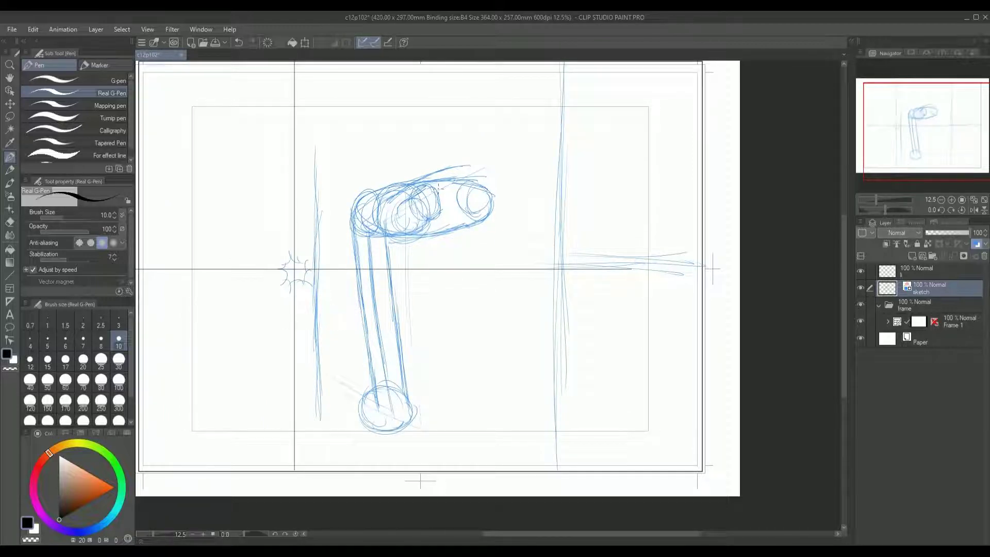
drag(467, 260, 473, 339)
key(ctrl+z)
drag(460, 207, 475, 345)
drag(461, 226, 476, 370)
drag(473, 310, 479, 383)
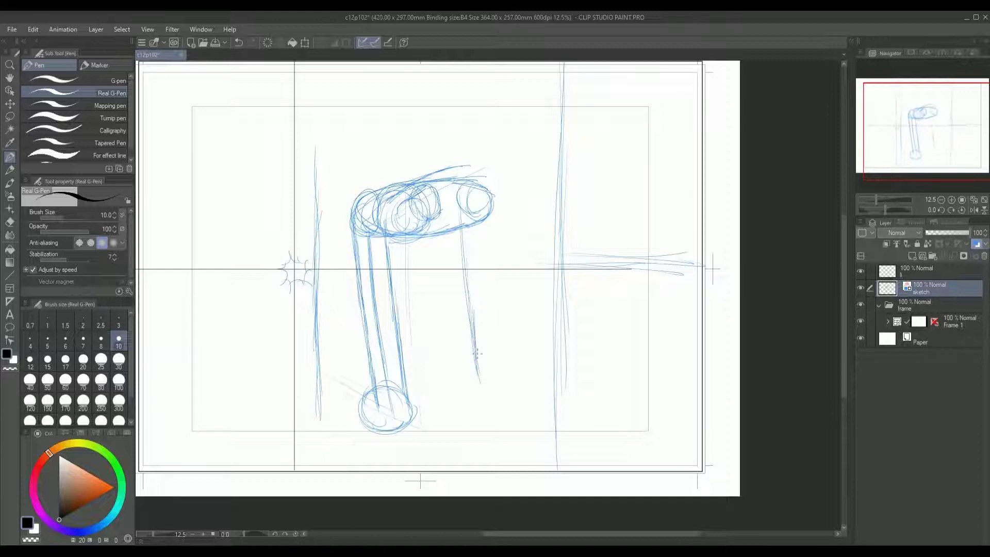
drag(492, 296, 446, 237)
drag(444, 155, 458, 257)
drag(452, 139, 462, 265)
drag(445, 194, 461, 308)
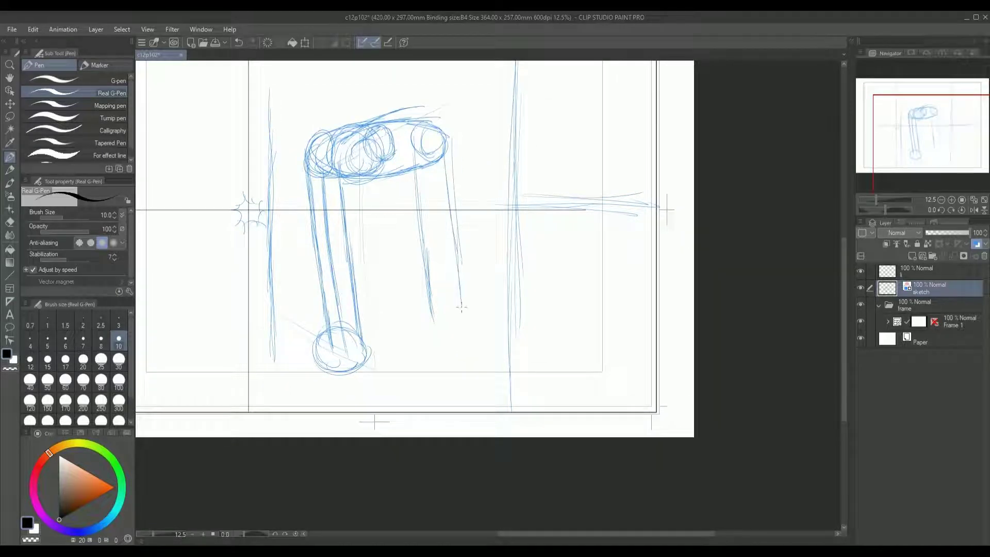
Sketch a circle in overlapping strokes at the lower end of the right limb
scroll(460, 287, up, 2)
mouse_move(418, 283)
mouse_down()
mouse_move(477, 337)
mouse_move(464, 286)
mouse_move(398, 294)
mouse_move(446, 341)
mouse_move(456, 323)
mouse_move(457, 259)
mouse_move(404, 331)
mouse_move(456, 344)
mouse_move(439, 281)
mouse_move(473, 308)
mouse_up()
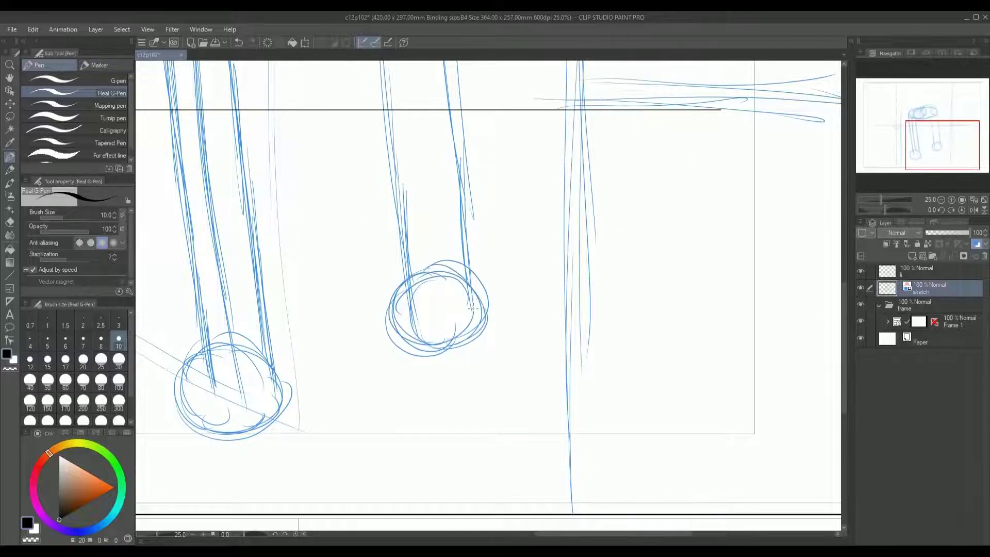
scroll(453, 304, down, 6)
scroll(444, 254, up, 4)
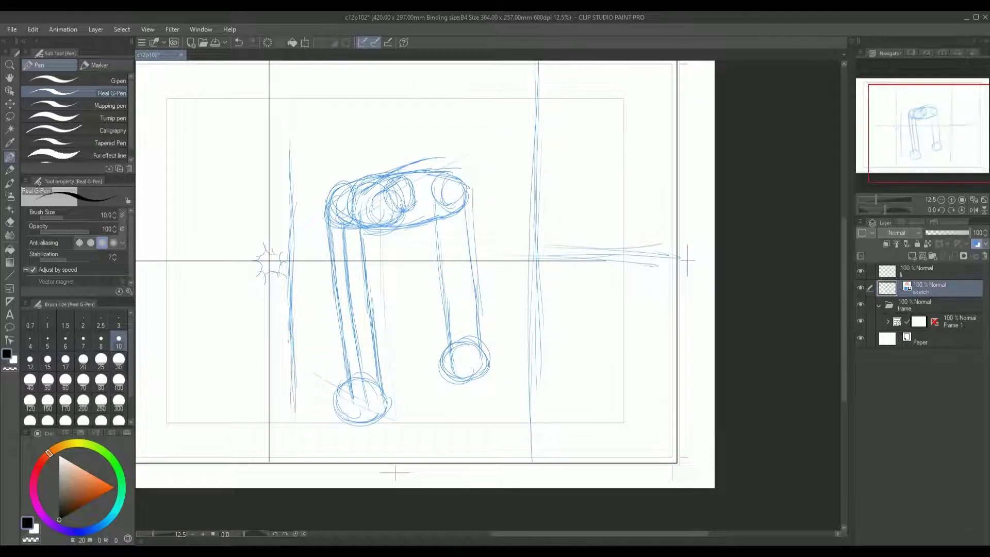
Sketch a short curve extending outward from the body's upper right edge
mouse_move(453, 179)
mouse_down()
mouse_move(509, 198)
mouse_move(465, 186)
mouse_up()
scroll(525, 174, down, 2)
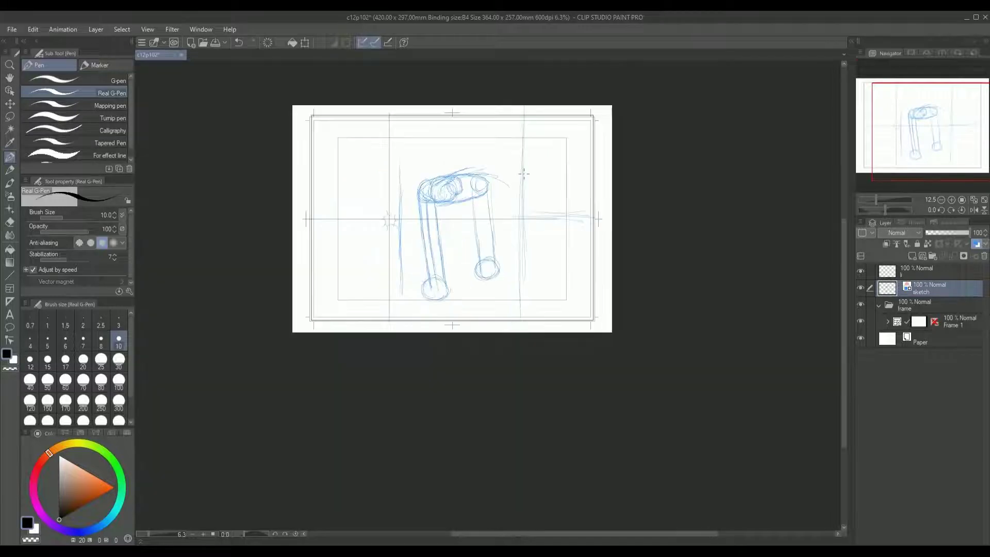
scroll(515, 178, up, 4)
scroll(529, 169, down, 3)
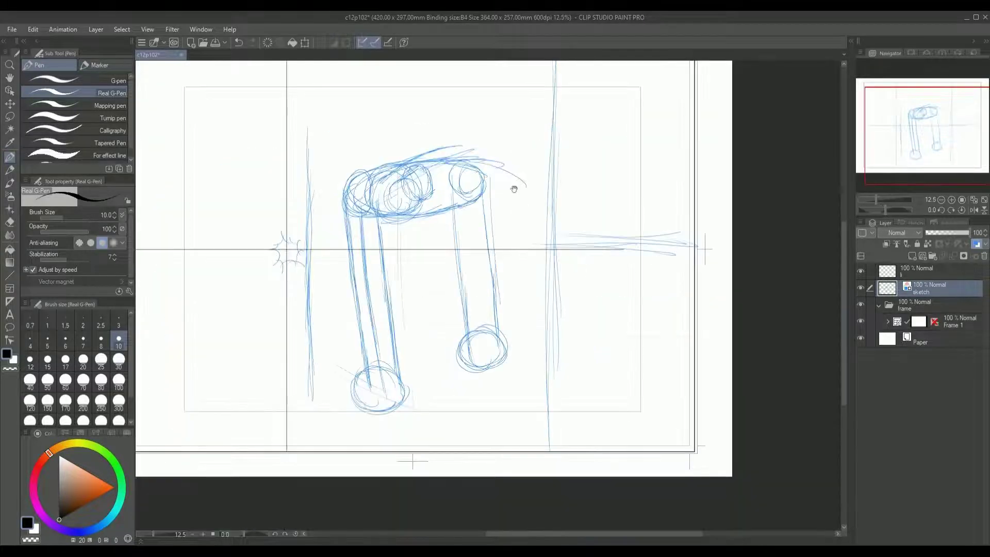
drag(516, 184, 532, 183)
Lasso the body and both limbs, scale them down to 85, and clear the selection
key(m)
mouse_move(525, 389)
mouse_down()
mouse_move(348, 410)
mouse_move(321, 397)
mouse_move(308, 307)
mouse_move(283, 271)
mouse_move(287, 162)
mouse_move(441, 108)
mouse_move(518, 125)
mouse_move(544, 179)
mouse_move(559, 369)
mouse_up()
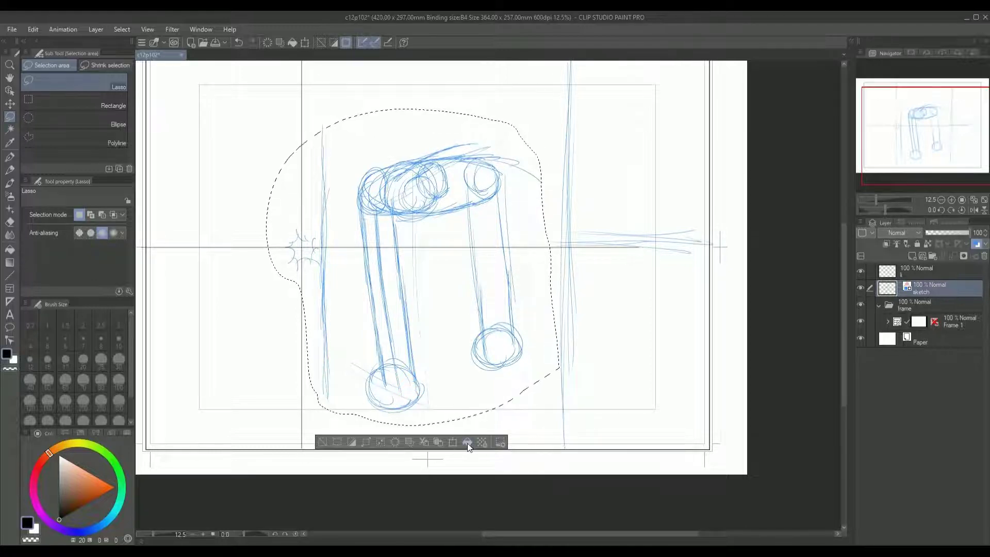
click(555, 139)
mouse_move(346, 164)
mouse_down()
mouse_move(345, 301)
mouse_move(490, 400)
mouse_move(557, 155)
mouse_move(348, 169)
mouse_up()
click(486, 458)
drag(555, 119, 522, 168)
drag(461, 247, 454, 224)
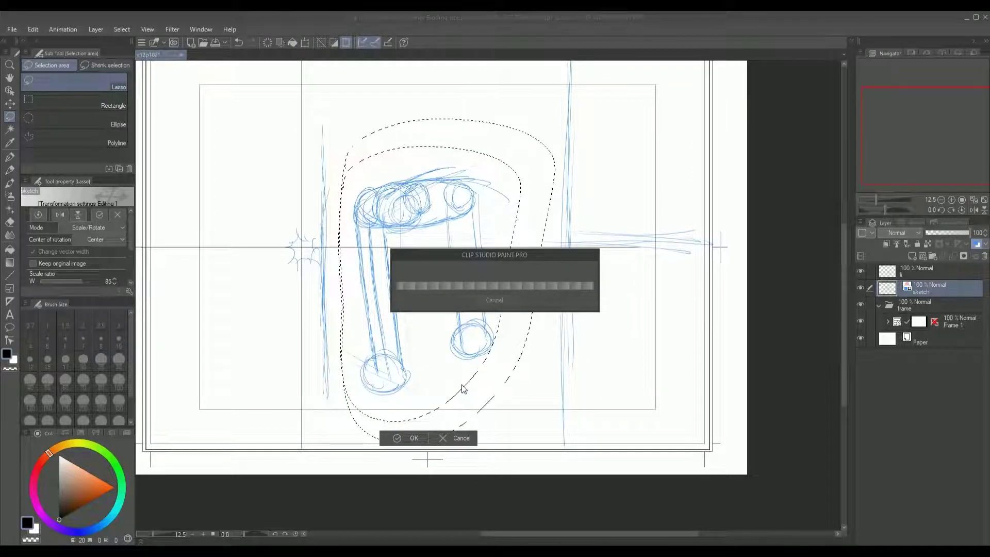
key(p)
key(ctrl+d)
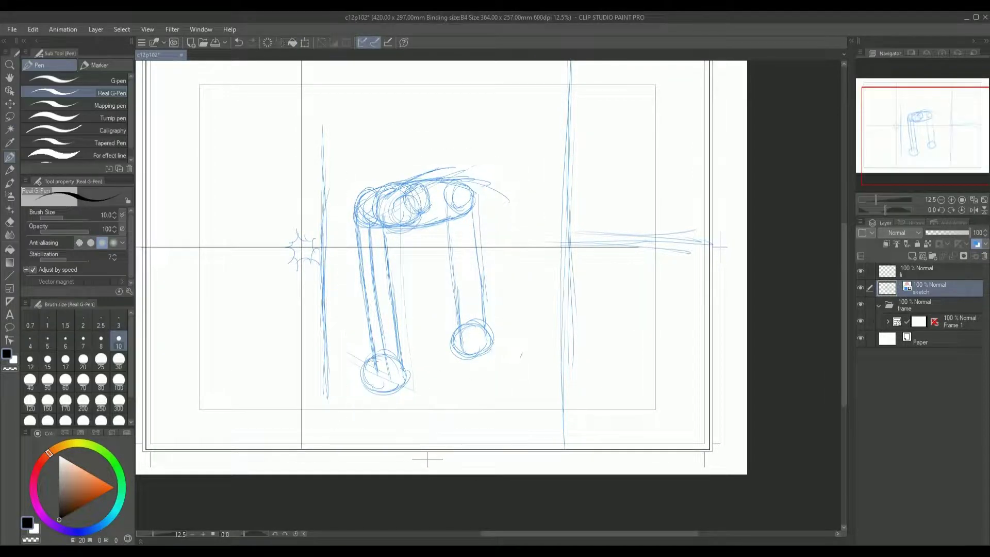
Sketch a long outer contour curving down from the body's upper right, outside the right limb
drag(405, 200, 347, 202)
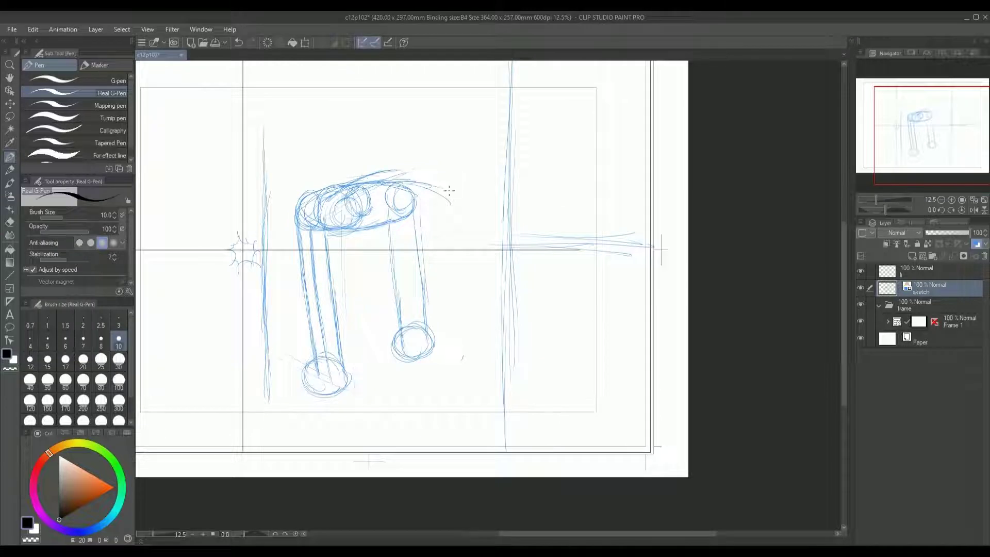
drag(446, 198, 483, 287)
drag(450, 211, 493, 357)
Sketch an arched outline in several strokes over the top of the body, blending into the outer contour
drag(382, 172, 408, 164)
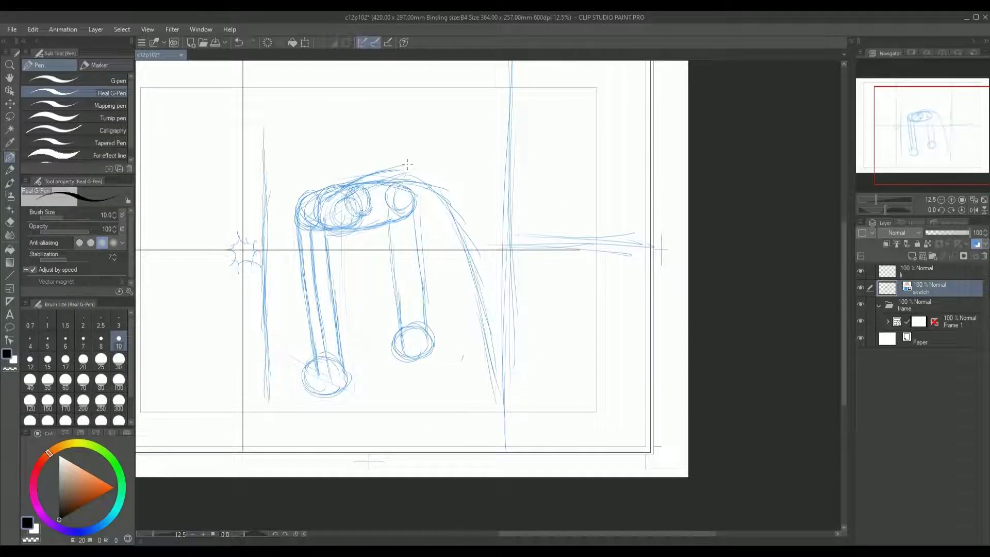
scroll(329, 188, up, 3)
mouse_move(280, 207)
mouse_down()
mouse_move(305, 185)
mouse_move(374, 161)
mouse_up()
drag(318, 182, 486, 151)
mouse_move(368, 154)
mouse_down()
mouse_move(500, 164)
mouse_move(552, 192)
mouse_up()
drag(412, 249, 425, 241)
drag(293, 194, 317, 235)
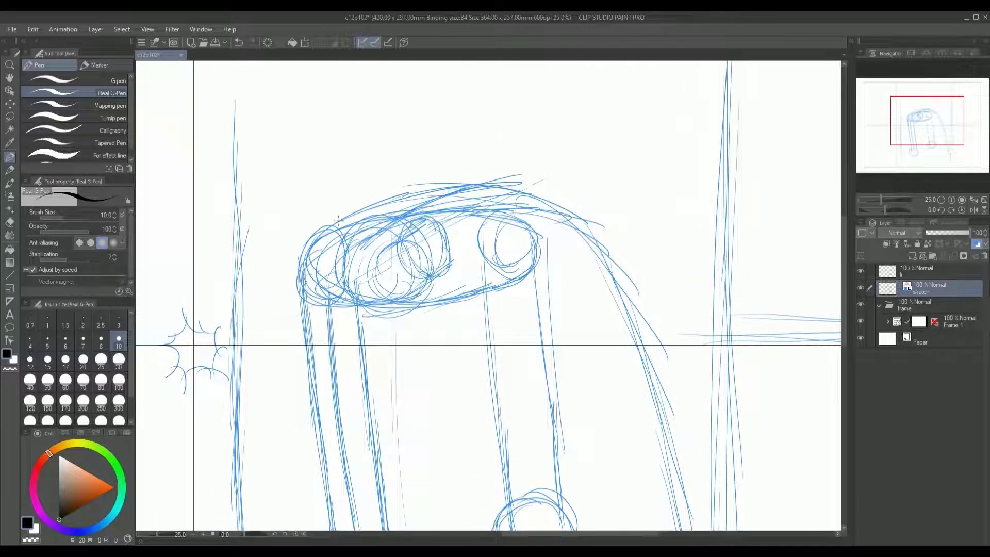
Sketch jagged spikes along the upper left of the arched outline
mouse_move(427, 158)
mouse_down()
mouse_move(456, 169)
mouse_move(436, 187)
mouse_up()
scroll(457, 190, down, 4)
mouse_move(503, 280)
mouse_down()
mouse_move(486, 273)
mouse_move(492, 269)
mouse_up()
scroll(454, 195, up, 4)
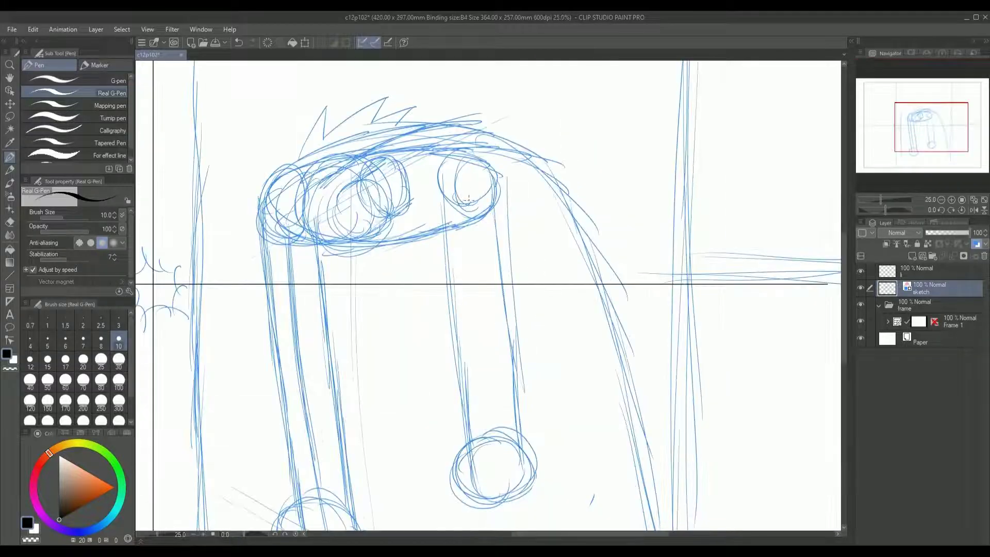
Build up a curve sweeping from the body's underside down toward the right limb with repeated strokes
drag(470, 203, 390, 194)
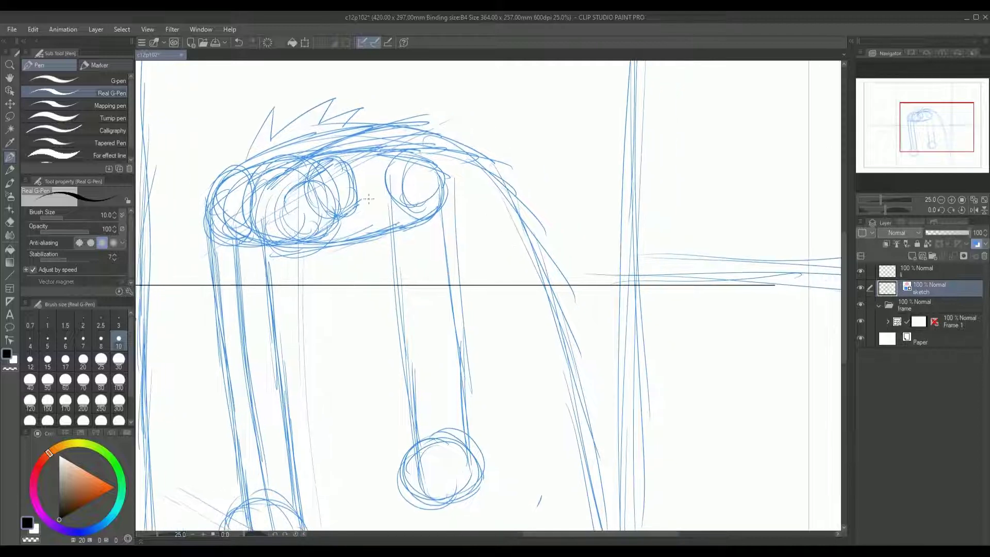
drag(312, 274, 315, 240)
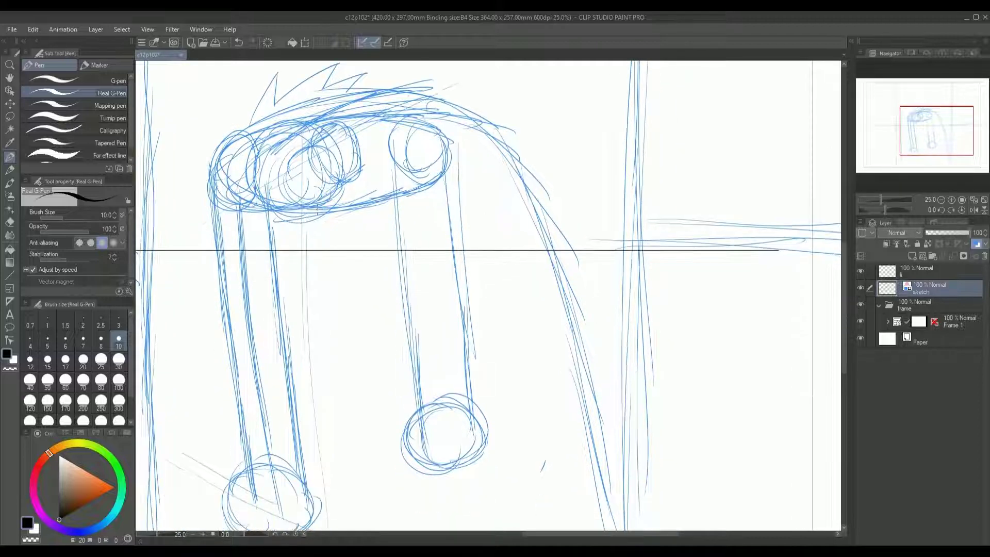
drag(370, 210, 445, 243)
drag(282, 200, 384, 231)
drag(303, 210, 383, 247)
drag(297, 214, 370, 261)
drag(282, 216, 367, 244)
mouse_move(338, 209)
mouse_down()
mouse_move(408, 264)
mouse_move(403, 285)
mouse_move(421, 294)
mouse_up()
mouse_move(353, 216)
mouse_down()
mouse_move(396, 259)
mouse_move(421, 310)
mouse_up()
drag(273, 194, 411, 274)
Darken the upper right of the outer contour and reinforce the lower end of the curve under the body
mouse_move(276, 108)
mouse_down()
mouse_move(503, 143)
mouse_move(544, 203)
mouse_up()
drag(479, 113, 550, 192)
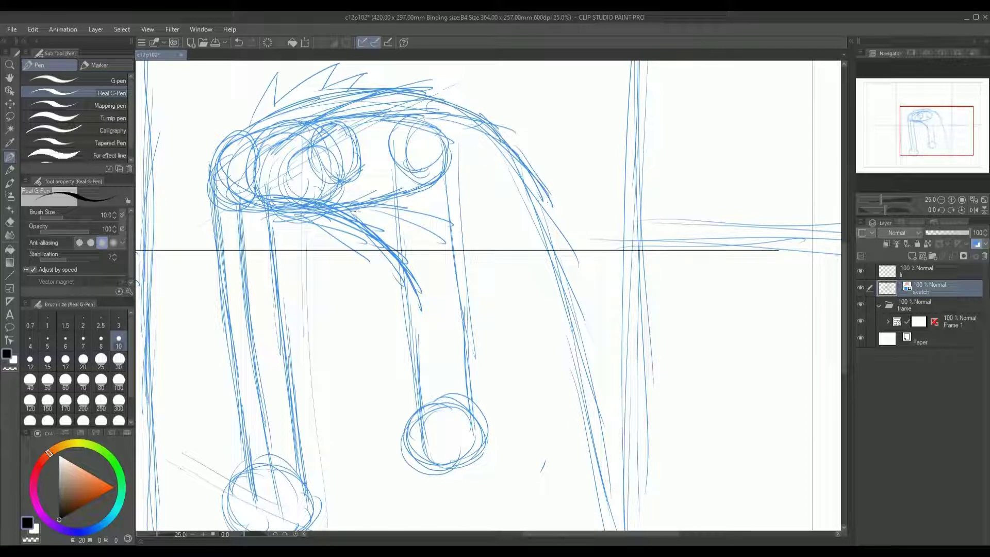
drag(343, 219, 389, 286)
drag(355, 230, 410, 303)
drag(381, 245, 414, 304)
mouse_move(396, 261)
mouse_down()
mouse_move(413, 315)
mouse_move(415, 301)
mouse_up()
Sketch an arc from the lower tip of the underside curve up and across to the outer contour, forming a V
mouse_move(422, 279)
mouse_down()
mouse_move(376, 273)
mouse_move(412, 251)
mouse_up()
mouse_move(374, 279)
mouse_down()
mouse_move(440, 233)
mouse_move(521, 252)
mouse_up()
drag(508, 241, 366, 258)
mouse_move(366, 259)
mouse_down()
mouse_move(402, 232)
mouse_move(503, 230)
mouse_up()
drag(364, 279, 406, 250)
drag(435, 266, 448, 256)
drag(382, 254, 398, 242)
Reinforce the outer contour's long lower stretch down the figure's right side
drag(470, 219, 520, 220)
mouse_move(512, 259)
mouse_down()
mouse_move(449, 242)
mouse_move(435, 149)
mouse_move(499, 370)
mouse_move(503, 489)
mouse_up()
drag(478, 281, 491, 354)
drag(490, 375, 468, 281)
scroll(469, 281, down, 2)
mouse_move(472, 320)
mouse_down()
mouse_move(473, 365)
mouse_move(467, 246)
mouse_up()
scroll(435, 222, up, 2)
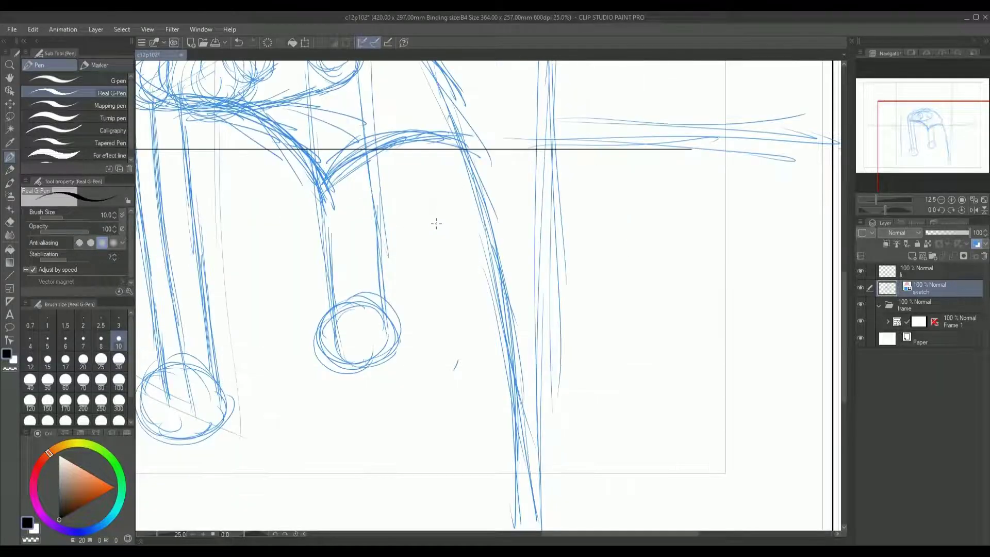
Sketch a second long contour running down between the right limb and the outer contour
drag(408, 176, 464, 374)
mouse_move(444, 286)
mouse_down()
mouse_move(470, 430)
mouse_move(463, 479)
mouse_up()
drag(463, 475, 452, 356)
drag(442, 217, 449, 379)
drag(453, 257, 450, 416)
drag(452, 294, 454, 413)
mouse_move(430, 153)
mouse_down()
mouse_move(457, 377)
mouse_move(458, 332)
mouse_up()
drag(417, 214, 452, 268)
mouse_move(427, 222)
mouse_down()
mouse_move(450, 261)
mouse_move(451, 168)
mouse_move(514, 244)
mouse_move(556, 247)
mouse_up()
drag(467, 270, 558, 251)
key(ctrl+z)
key(ctrl+z)
key(ctrl+z)
key(ctrl+z)
drag(492, 272, 569, 249)
mouse_move(483, 285)
mouse_down()
mouse_move(591, 253)
mouse_move(483, 286)
mouse_move(532, 258)
mouse_move(559, 266)
mouse_up()
drag(492, 211, 417, 220)
key(ctrl+z)
key(ctrl+z)
mouse_move(533, 215)
mouse_down()
mouse_move(364, 204)
mouse_move(381, 232)
mouse_move(361, 189)
mouse_up()
drag(371, 244, 500, 440)
drag(598, 334, 548, 316)
key(ctrl+z)
key(ctrl+z)
key(ctrl+z)
Sketch a long diagonal line from the left limb down between the two limbs, bending vertical at its lower end
drag(316, 187, 269, 187)
mouse_move(266, 183)
mouse_down()
mouse_move(289, 183)
mouse_move(255, 189)
mouse_move(428, 424)
mouse_move(379, 308)
mouse_up()
mouse_move(364, 281)
mouse_down()
mouse_move(398, 332)
mouse_move(407, 427)
mouse_up()
mouse_move(397, 330)
mouse_down()
mouse_move(413, 467)
mouse_move(401, 483)
mouse_up()
scroll(506, 338, down, 2)
scroll(432, 355, up, 3)
Build up a near-horizontal line from the tip of the V across to the left limb
drag(601, 213, 437, 243)
drag(520, 253, 405, 234)
drag(382, 139, 475, 148)
drag(324, 139, 448, 148)
drag(303, 132, 483, 153)
drag(355, 142, 433, 149)
drag(312, 131, 458, 151)
drag(348, 133, 365, 139)
Sketch a shallow V-shaped line below the first crossing line, spanning from between the limbs to past the right limb
drag(544, 245, 615, 222)
drag(562, 235, 660, 195)
drag(589, 216, 666, 190)
drag(522, 244, 653, 190)
drag(572, 230, 523, 239)
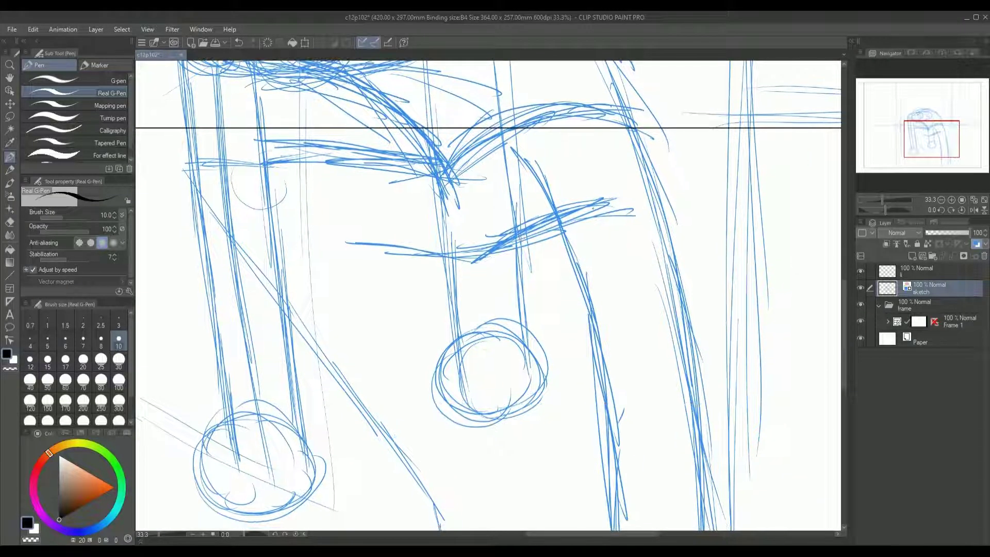
drag(362, 243, 462, 252)
mouse_move(318, 240)
mouse_down()
mouse_move(441, 251)
mouse_move(395, 249)
mouse_up()
mouse_move(295, 237)
mouse_down()
mouse_move(360, 242)
mouse_move(314, 239)
mouse_up()
drag(387, 268, 382, 211)
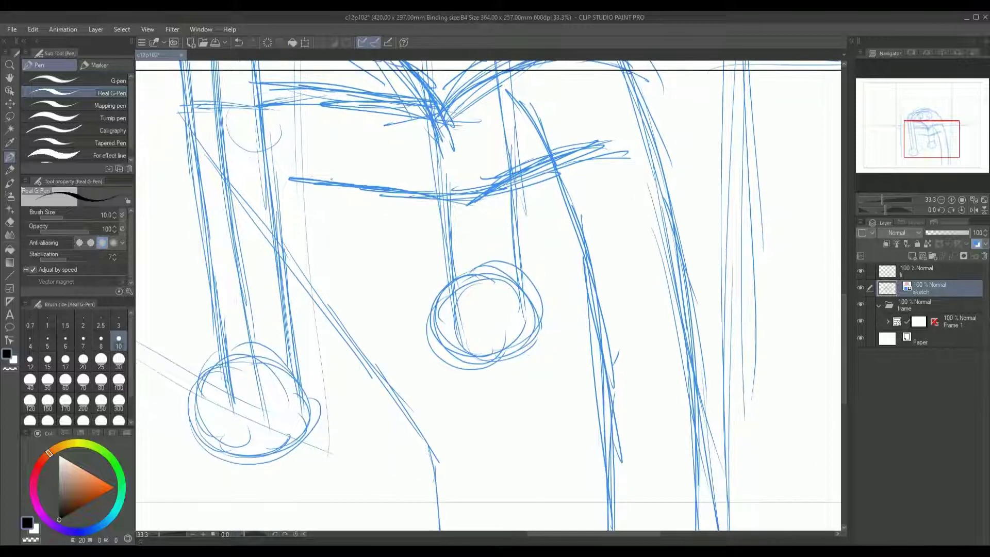
Build up a diagonal line from the lower V-shaped line down past the right limb's end circle
drag(312, 176, 384, 202)
drag(342, 176, 383, 226)
key(ctrl+z)
drag(352, 194, 403, 272)
drag(344, 175, 406, 290)
drag(349, 191, 438, 335)
drag(365, 221, 481, 384)
drag(422, 316, 386, 252)
drag(364, 208, 458, 349)
drag(403, 257, 475, 371)
drag(379, 227, 480, 349)
drag(415, 283, 489, 367)
Sketch an arched shape with two downward sides at the lower end of the new diagonal
drag(458, 325, 417, 204)
drag(453, 256, 469, 389)
drag(460, 287, 467, 417)
drag(418, 274, 402, 304)
drag(408, 284, 414, 396)
drag(405, 313, 403, 433)
drag(471, 326, 467, 402)
scroll(411, 321, down, 1)
drag(436, 182, 522, 356)
scroll(522, 355, down, 2)
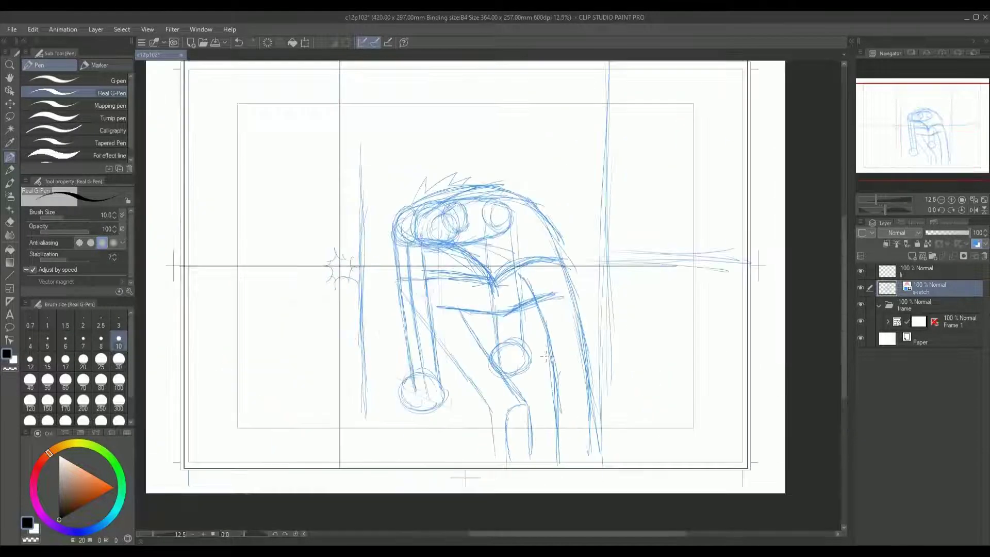
Lasso the arched lower limb lines and move them up closer to the right limb's end circle
scroll(528, 410, up, 3)
key(m)
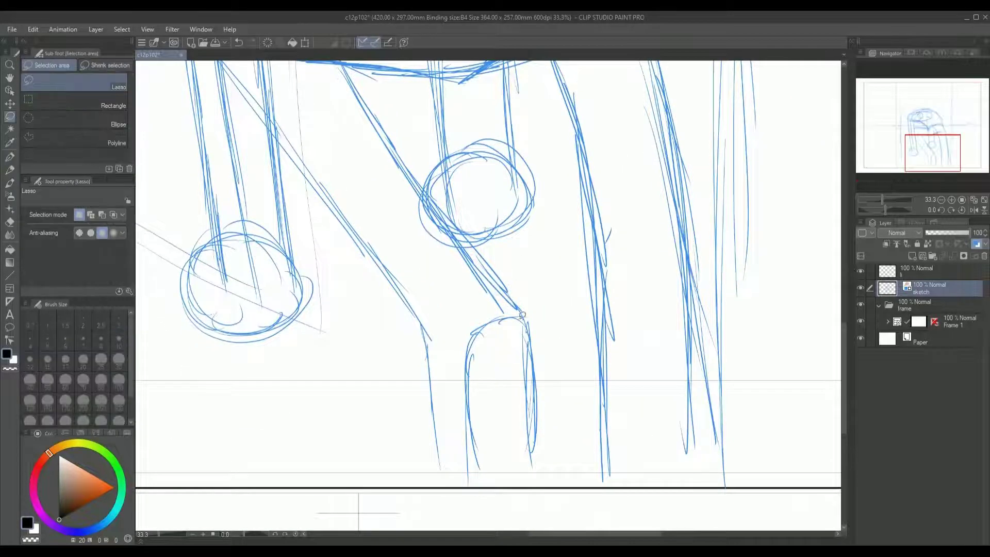
scroll(524, 305, down, 1)
mouse_move(525, 298)
mouse_down()
mouse_move(423, 386)
mouse_move(558, 397)
mouse_move(514, 392)
mouse_move(497, 377)
mouse_move(479, 387)
mouse_up()
click(531, 472)
scroll(496, 377, down, 2)
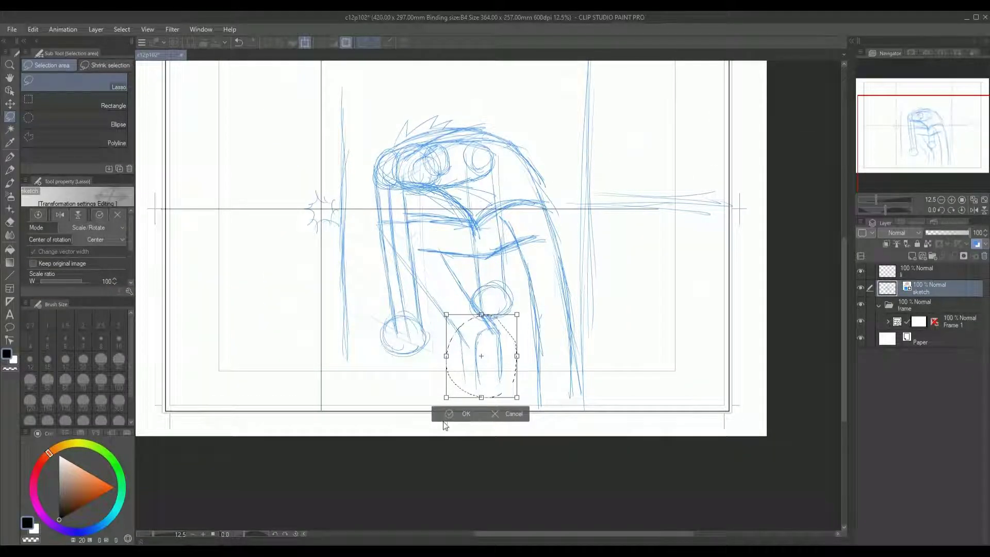
click(464, 414)
drag(555, 218, 540, 305)
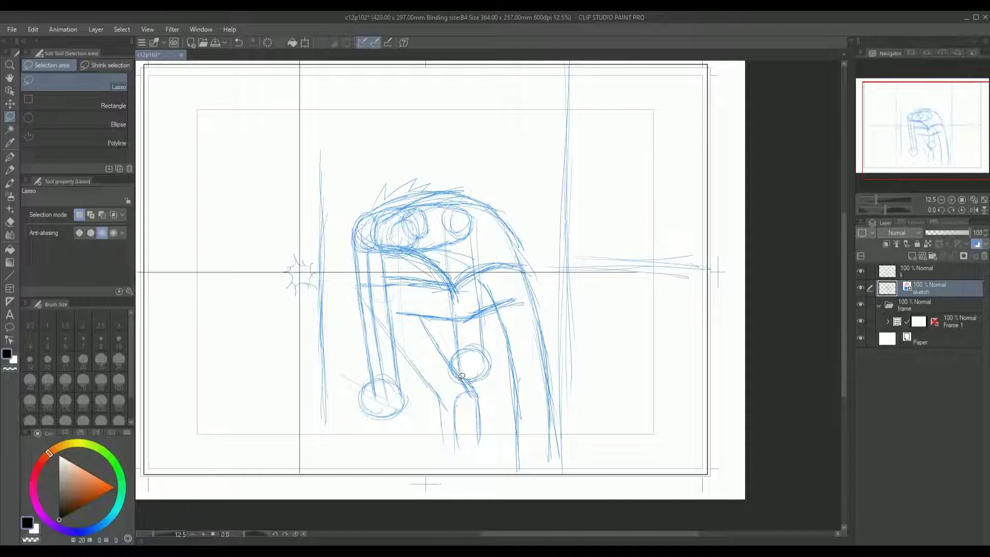
Delete the layer above the sketch layer and add a new empty layer in its place
click(926, 270)
click(984, 256)
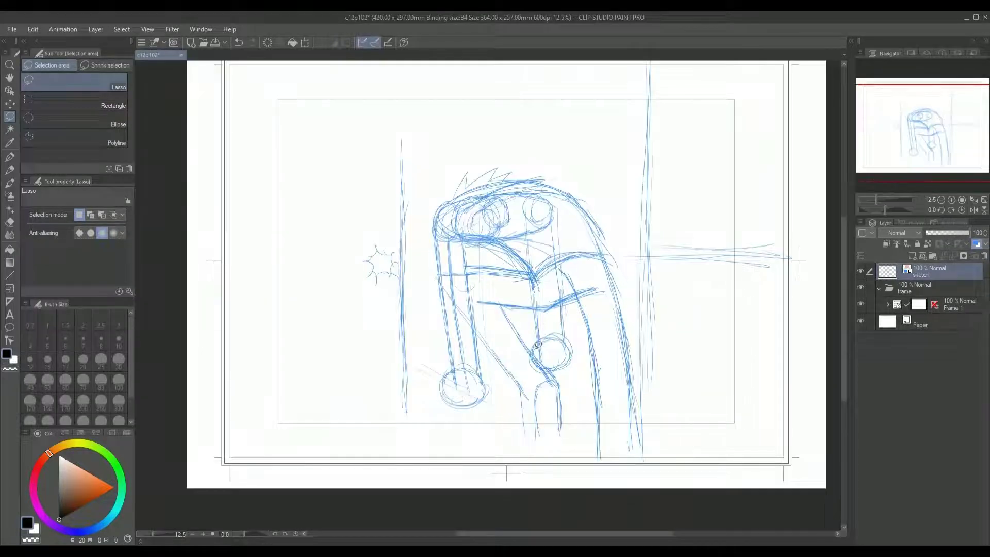
key(p)
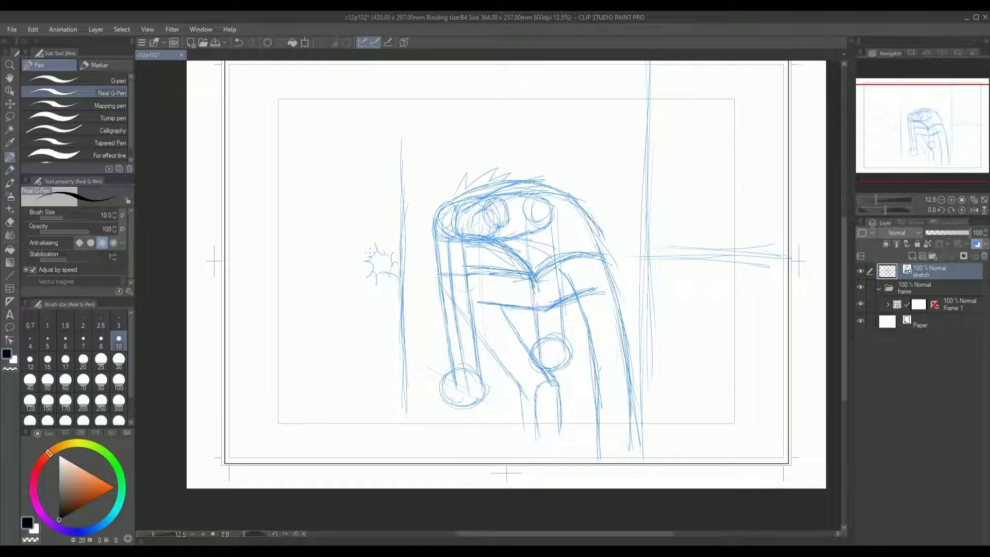
click(912, 255)
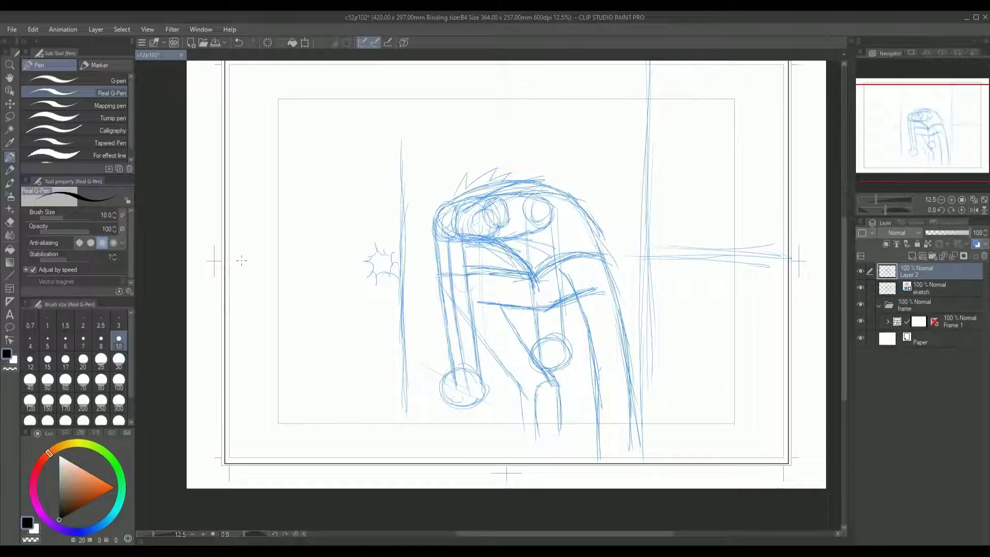
Mark a black dot at the page's left centre crop mark and rename its layer focl
scroll(241, 261, up, 4)
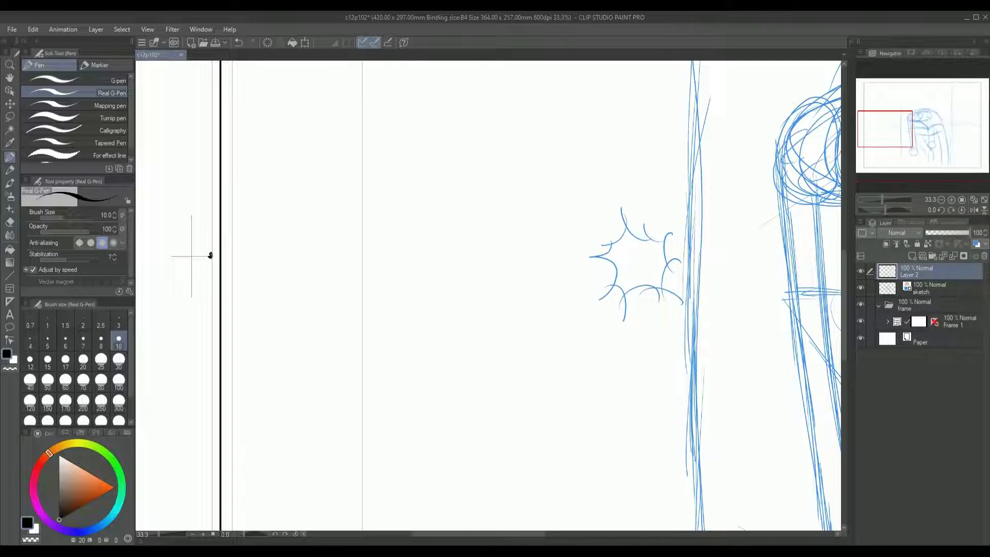
scroll(449, 260, down, 5)
drag(540, 272, 462, 259)
scroll(456, 261, up, 2)
drag(537, 319, 452, 320)
double_click(911, 274)
text(focl)
Add a new layer directly above the sketch layer and name it sk
click(919, 287)
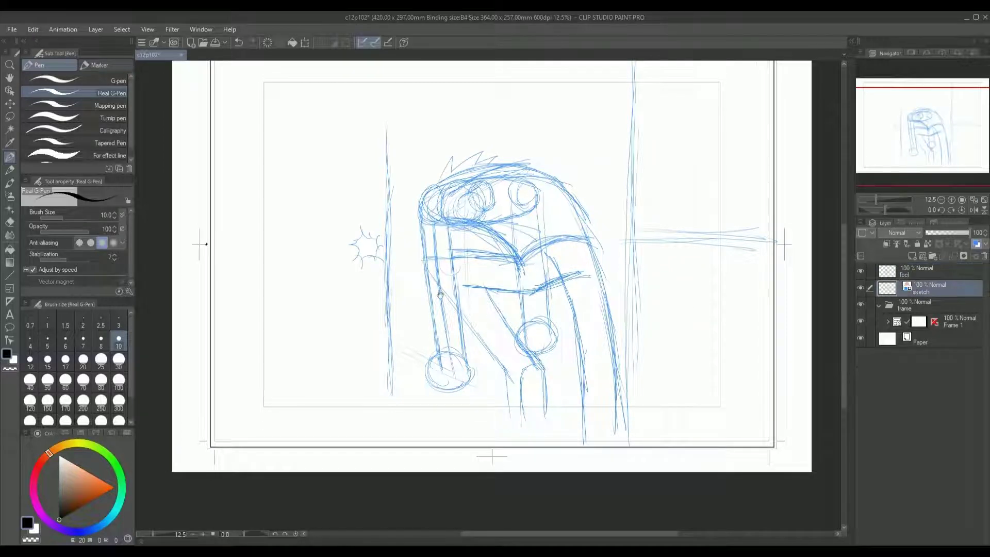
drag(440, 295, 428, 291)
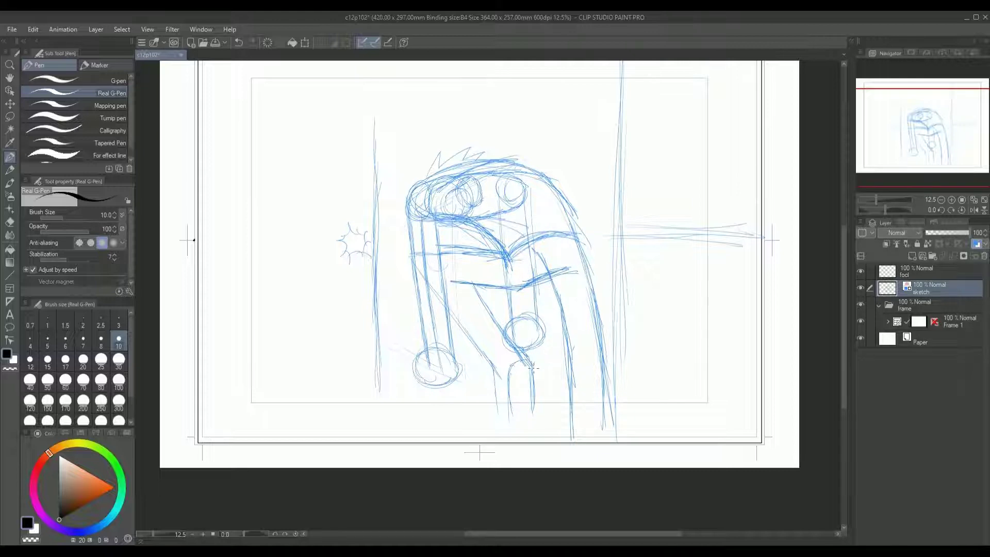
scroll(462, 237, up, 2)
drag(462, 235, 432, 285)
scroll(433, 289, down, 3)
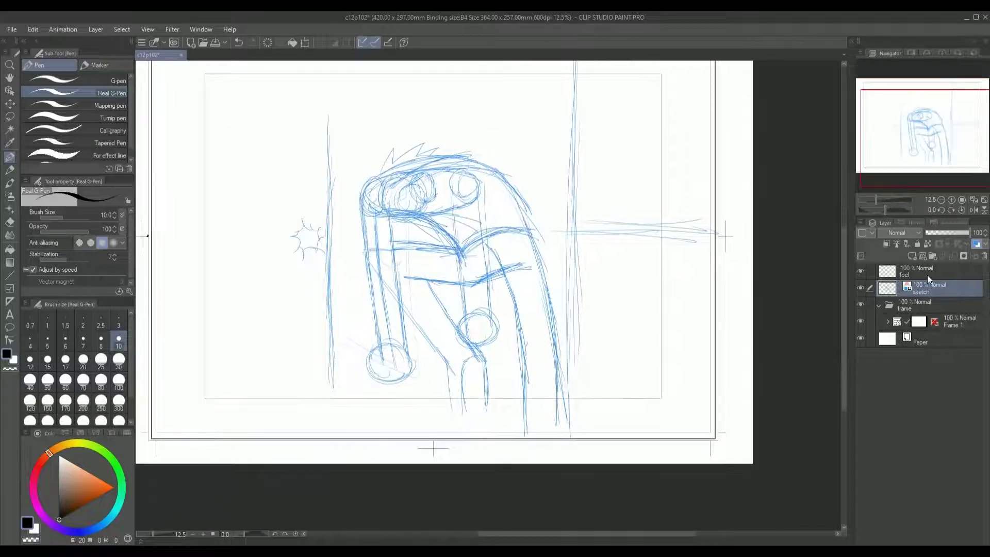
click(909, 257)
click(899, 291)
text(sk)
key(Return)
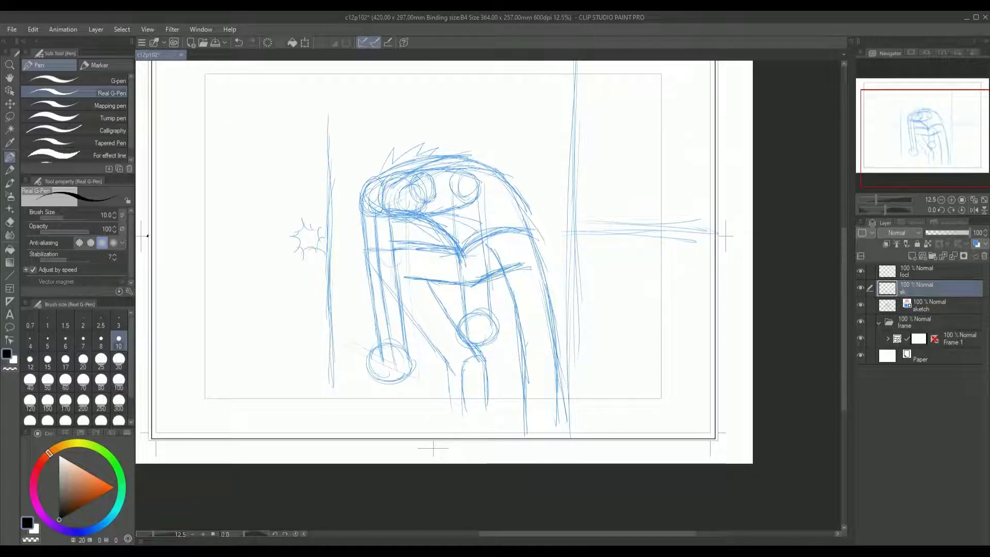
Trace the left limb's two long edges in black and outline the hand around its end circle
scroll(390, 212, up, 2)
scroll(387, 213, down, 2)
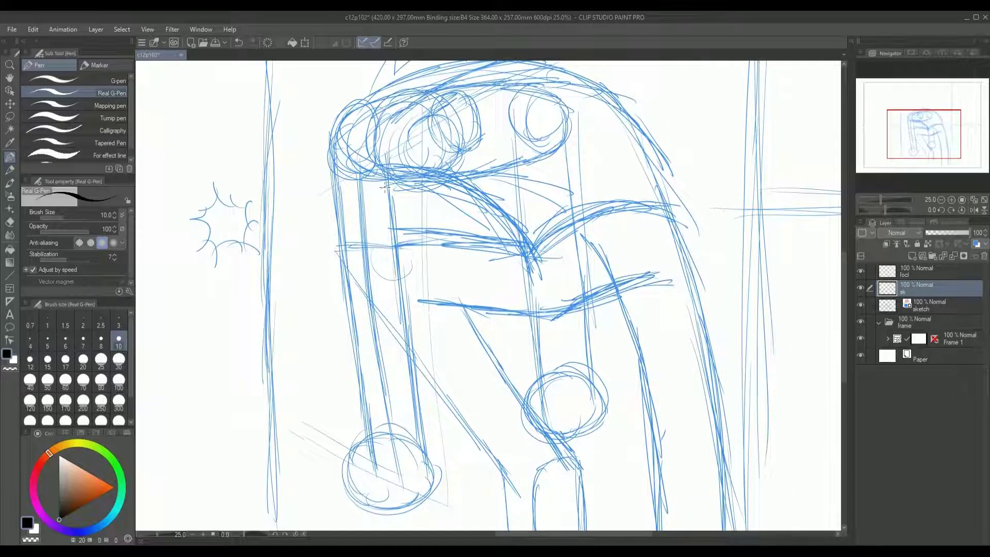
mouse_move(385, 187)
mouse_down()
mouse_move(376, 150)
mouse_move(394, 299)
mouse_up()
mouse_move(392, 253)
mouse_down()
mouse_move(401, 362)
mouse_move(406, 273)
mouse_up()
mouse_move(343, 141)
mouse_down()
mouse_move(379, 400)
mouse_move(355, 471)
mouse_move(404, 479)
mouse_move(435, 464)
mouse_move(399, 311)
mouse_up()
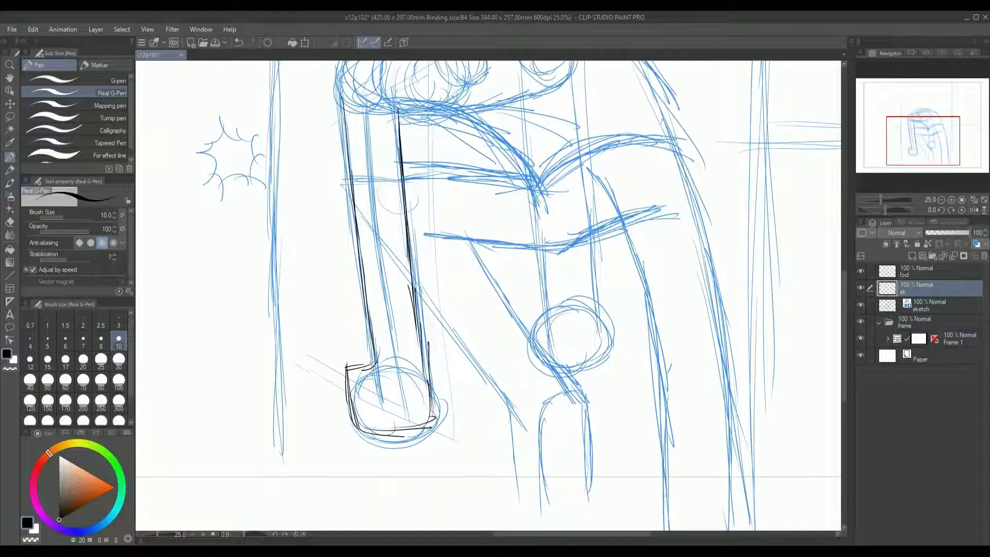
Undo the black strokes that outline the left limb's hand
key(ctrl+z)
key(ctrl+z)
key(ctrl+z)
key(ctrl+z)
key(ctrl+z)
key(ctrl+z)
key(ctrl+z)
key(ctrl+z)
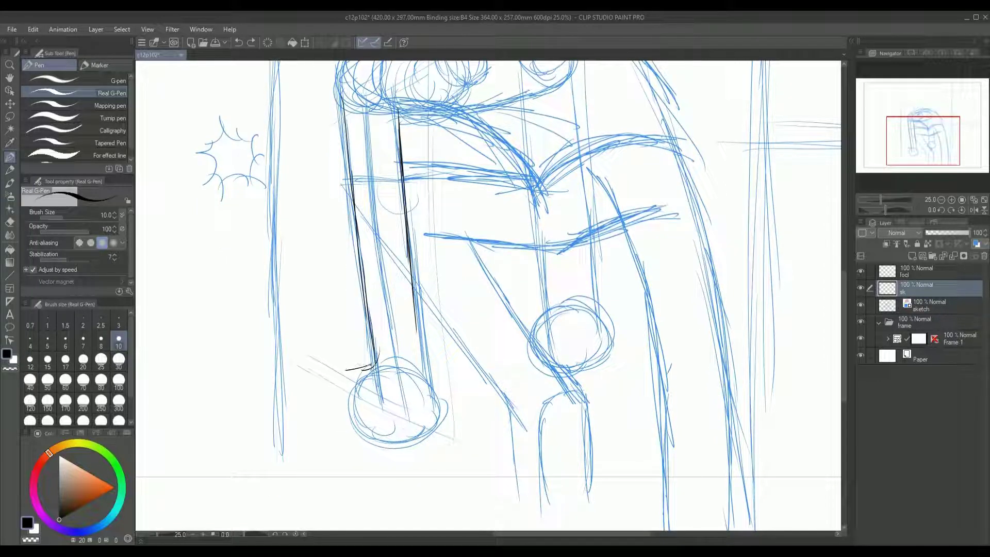
mouse_move(355, 372)
mouse_down()
mouse_move(365, 451)
mouse_move(438, 426)
mouse_move(417, 323)
mouse_up()
drag(335, 373, 340, 435)
drag(344, 399, 341, 439)
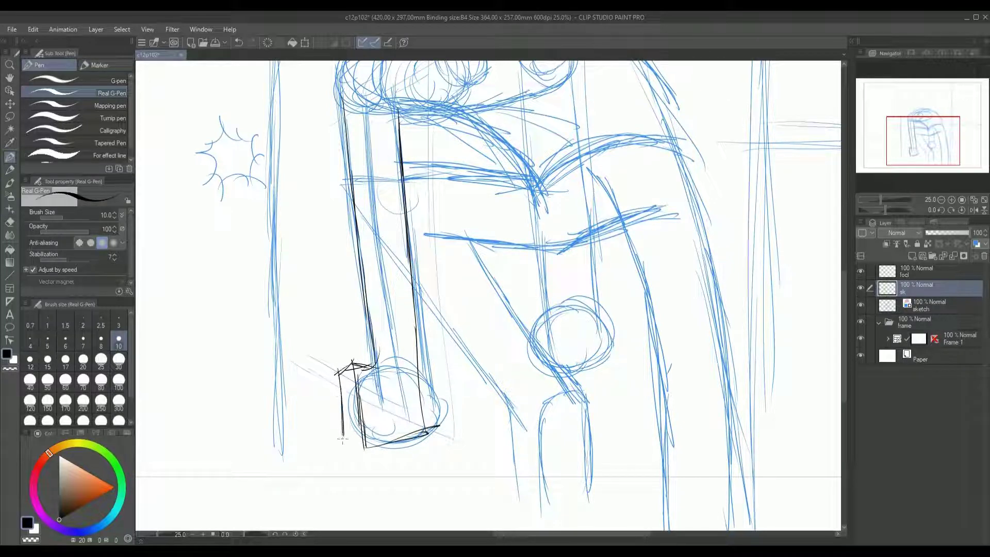
key(ctrl+z)
key(ctrl+z)
key(ctrl+z)
key(ctrl+z)
key(ctrl+z)
key(ctrl+z)
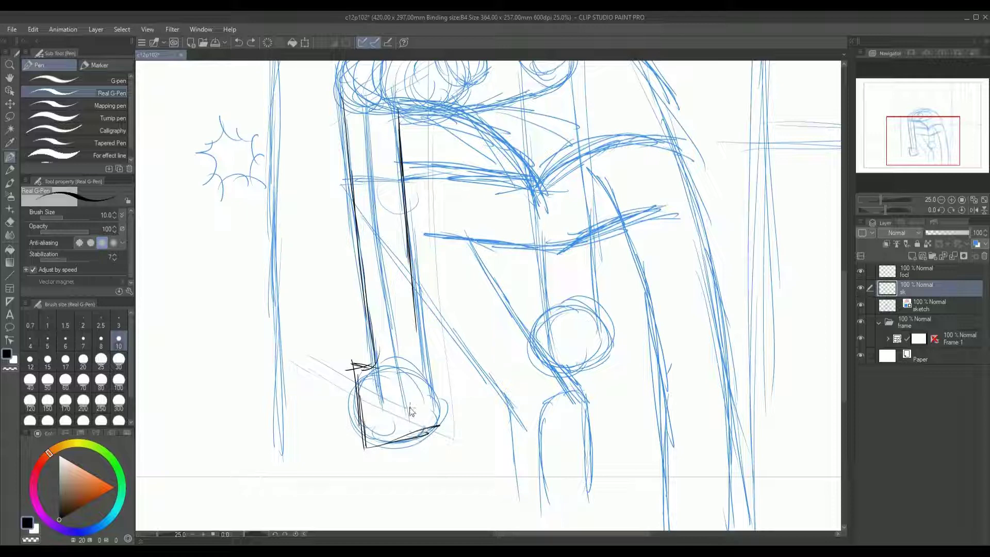
key(ctrl+z)
key(ctrl+z)
key(ctrl+z)
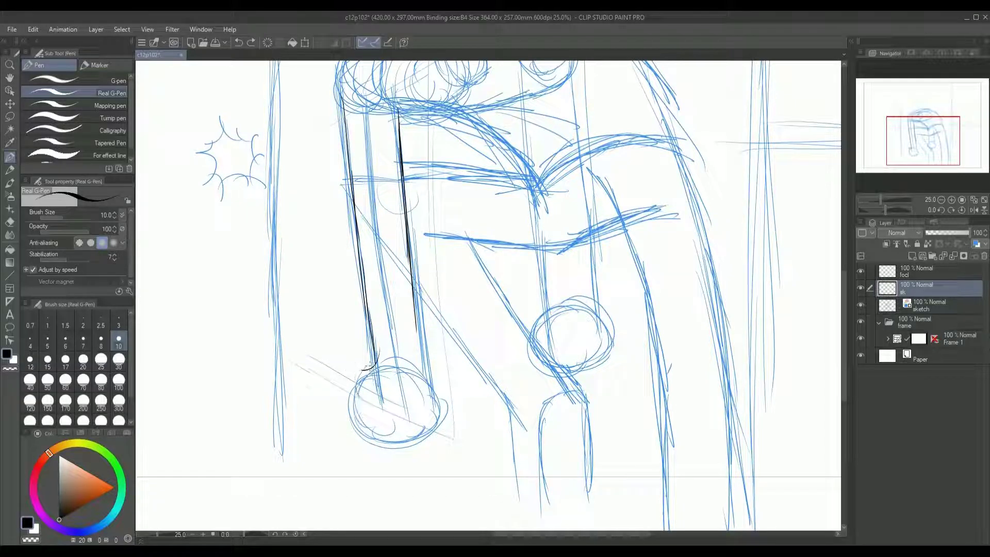
drag(363, 369, 419, 344)
mouse_move(418, 344)
mouse_down()
mouse_move(354, 372)
mouse_move(406, 314)
mouse_move(369, 374)
mouse_up()
key(ctrl+z)
key(ctrl+z)
key(ctrl+z)
Finish the left limb's inner edge in black and outline an angular hand around its end circle
mouse_move(364, 317)
mouse_down()
mouse_move(368, 379)
mouse_move(439, 395)
mouse_up()
drag(417, 395, 454, 385)
mouse_move(443, 372)
mouse_down()
mouse_move(424, 263)
mouse_move(442, 398)
mouse_up()
mouse_move(477, 201)
mouse_down()
mouse_move(396, 327)
mouse_move(348, 328)
mouse_up()
drag(446, 311, 470, 333)
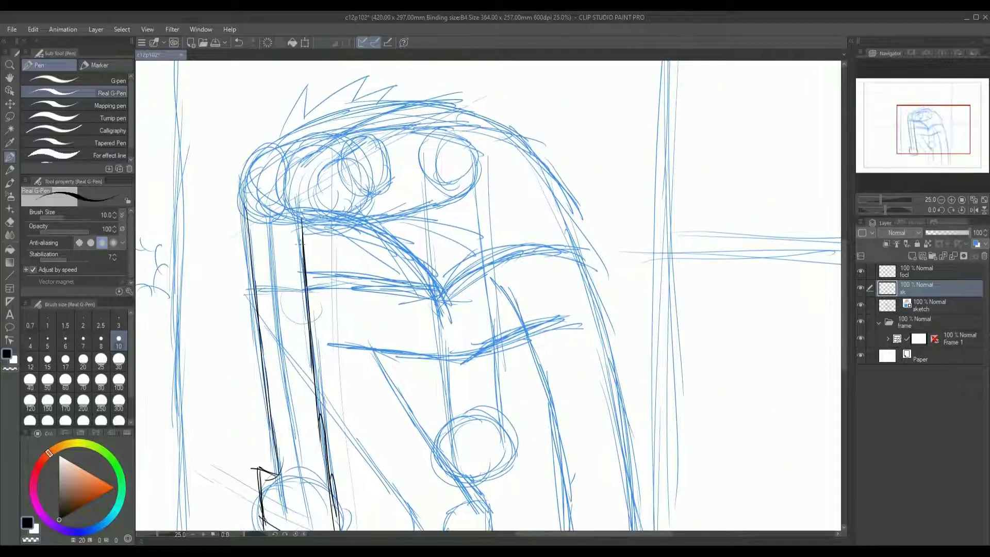
Trace in black the two curves meeting at the V and the near-horizontal line back to the left limb
mouse_move(303, 229)
mouse_down()
mouse_move(370, 223)
mouse_move(441, 298)
mouse_move(403, 276)
mouse_move(476, 232)
mouse_move(512, 226)
mouse_up()
drag(427, 253, 545, 245)
drag(533, 241, 544, 252)
drag(476, 273, 535, 240)
drag(453, 247, 316, 221)
drag(466, 317, 433, 242)
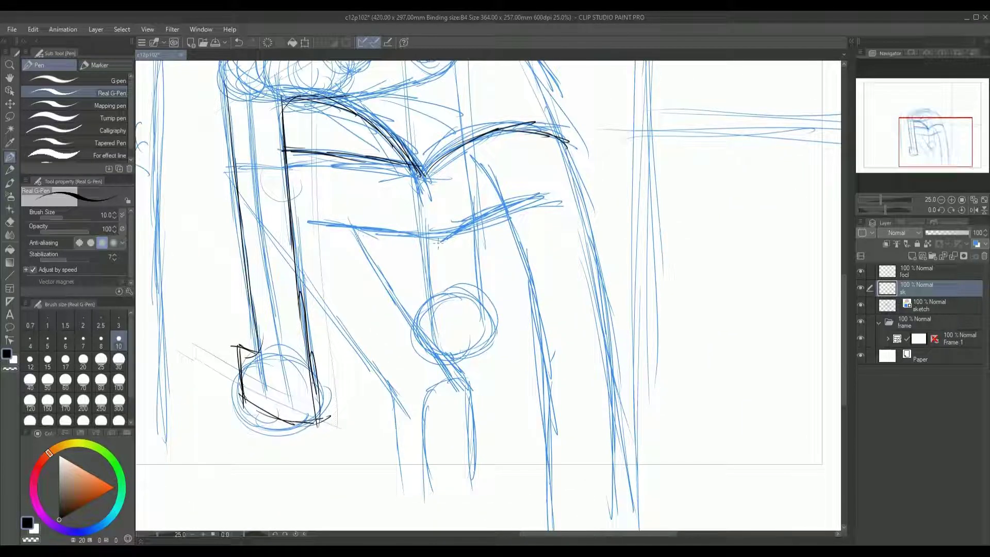
Trace the lower crossing line in black and start the diagonal descending from its left part
mouse_move(508, 219)
mouse_down()
mouse_move(400, 233)
mouse_move(306, 219)
mouse_up()
drag(361, 289, 319, 227)
drag(315, 168, 373, 264)
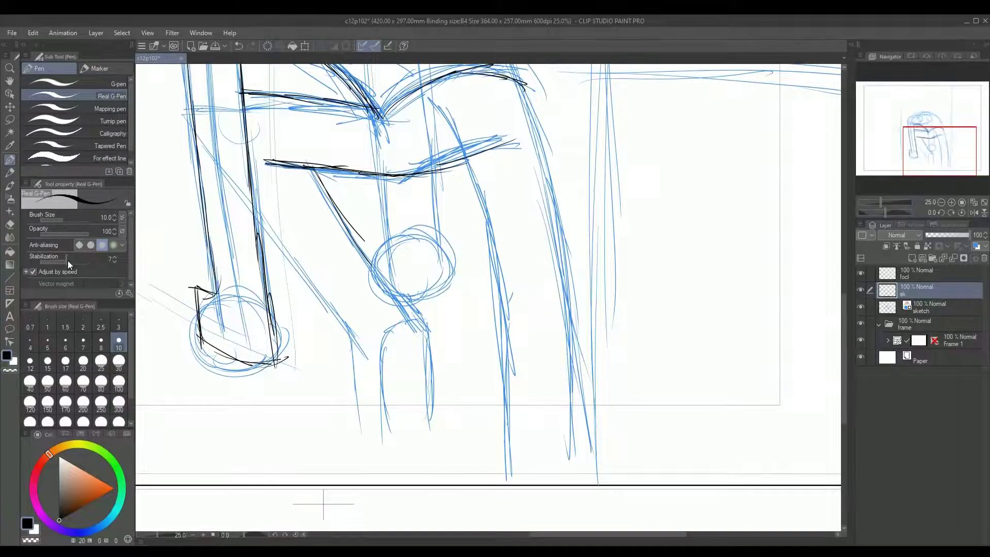
With the G-pen, trace both diagonals running down between the limbs and the left one's vertical lower end
click(118, 78)
drag(385, 228, 387, 245)
drag(326, 201, 406, 320)
drag(354, 236, 413, 328)
drag(355, 237, 421, 329)
drag(281, 247, 358, 354)
mouse_move(307, 282)
mouse_down()
mouse_move(351, 333)
mouse_move(363, 442)
mouse_up()
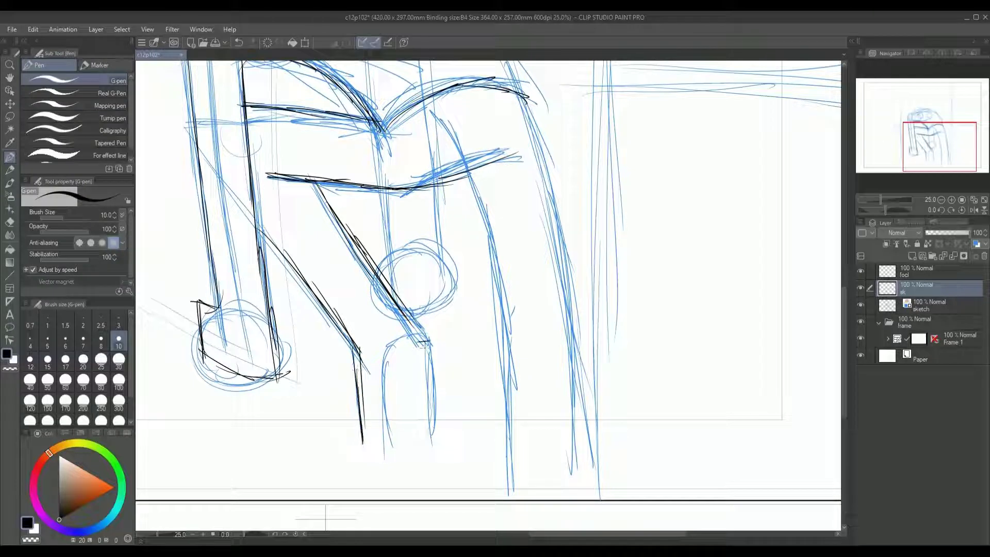
Trace the arched shape at the diagonal's lower end in black, including both downward sides
mouse_move(412, 342)
mouse_down()
mouse_move(382, 400)
mouse_move(389, 474)
mouse_up()
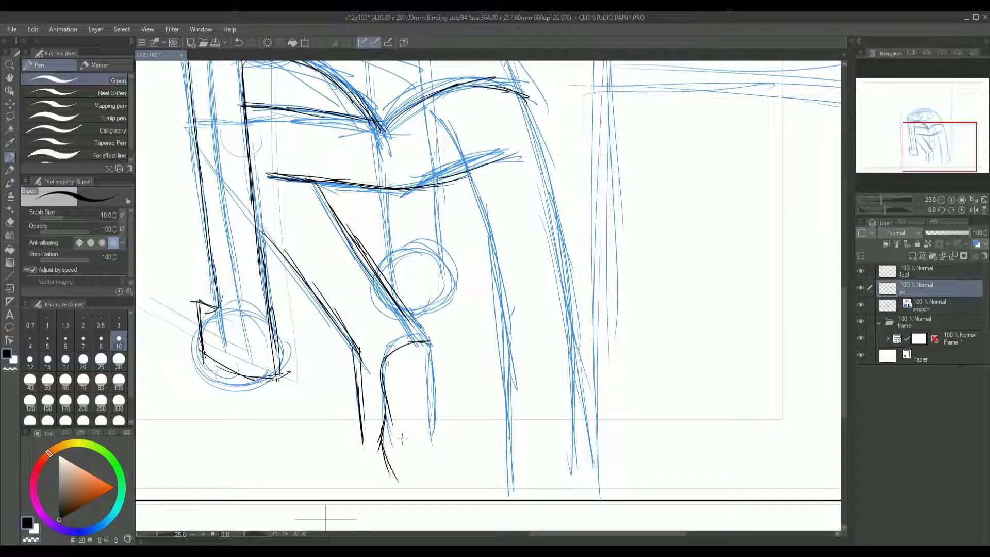
drag(429, 343, 432, 398)
drag(411, 314, 436, 350)
mouse_move(458, 177)
mouse_down()
mouse_move(427, 211)
mouse_move(377, 236)
mouse_up()
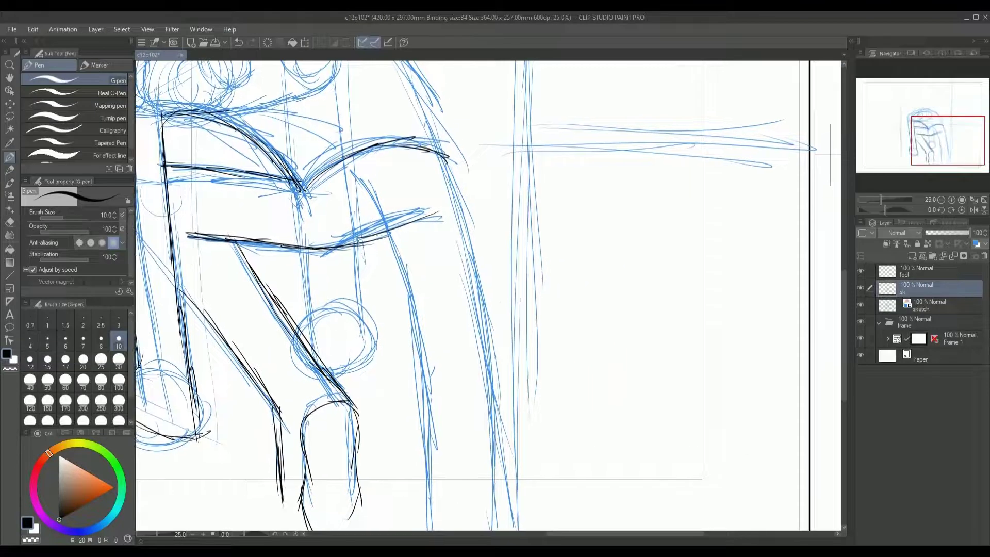
Redraw the right part of the lower crossing line in black, running nearly flat towards the outer contour
drag(830, 153, 795, 172)
drag(409, 167, 444, 284)
drag(427, 225, 449, 338)
mouse_move(420, 279)
mouse_down()
mouse_move(415, 245)
mouse_move(475, 245)
mouse_move(450, 242)
mouse_up()
mouse_move(310, 227)
mouse_down()
mouse_move(417, 217)
mouse_move(435, 228)
mouse_up()
key(ctrl+z)
mouse_move(354, 223)
mouse_down()
mouse_move(449, 237)
mouse_move(365, 217)
mouse_move(422, 196)
mouse_move(433, 218)
mouse_up()
Lasso the unwanted black strokes near the lower crossing line, delete them and clear the selection
key(m)
key(Delete)
key(ctrl+d)
mouse_move(482, 188)
mouse_down()
mouse_move(500, 189)
mouse_move(494, 178)
mouse_up()
key(p)
drag(430, 304, 420, 242)
Trace the inner right contour in black from the lower crossing line down to the frame's bottom edge
drag(394, 166, 432, 303)
drag(417, 223, 430, 369)
drag(423, 275, 432, 427)
drag(429, 323, 432, 466)
drag(455, 340, 437, 422)
Trace the outer right contour in black from the end of the V's right curve down to the frame's bottom edge
drag(448, 209, 479, 338)
drag(466, 269, 482, 375)
drag(474, 382, 462, 299)
drag(447, 180, 467, 395)
drag(462, 273, 469, 441)
drag(467, 340, 470, 475)
mouse_move(449, 217)
mouse_down()
mouse_move(509, 487)
mouse_move(558, 484)
mouse_up()
drag(497, 276, 531, 353)
mouse_move(486, 256)
mouse_down()
mouse_move(503, 287)
mouse_move(441, 204)
mouse_move(348, 181)
mouse_move(209, 227)
mouse_move(186, 325)
mouse_move(238, 202)
mouse_move(354, 178)
mouse_up()
drag(476, 351, 515, 279)
mouse_move(361, 317)
mouse_down()
mouse_move(368, 249)
mouse_move(340, 167)
mouse_up()
Trace the right limb's two edges in black and outline an angular hand around its end circle
drag(408, 210, 415, 271)
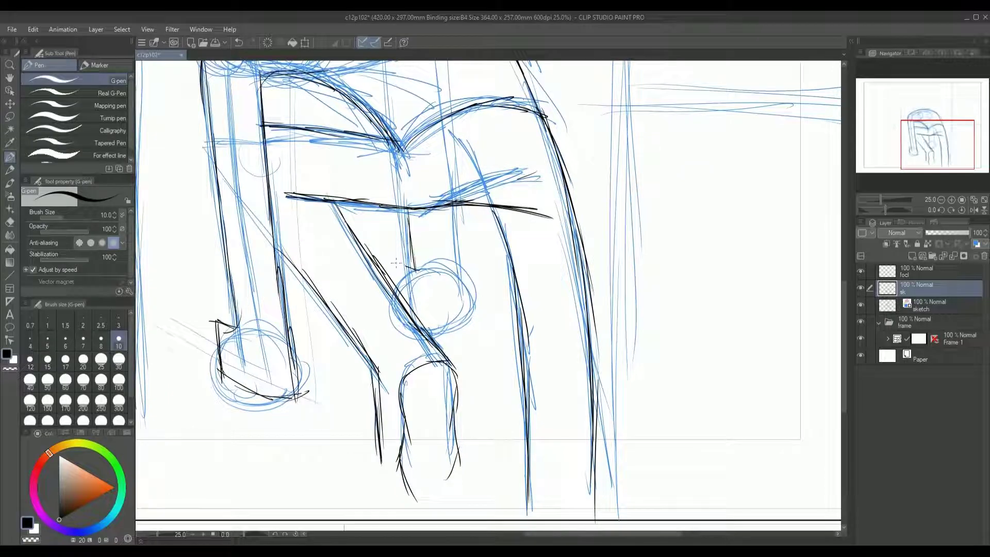
drag(455, 211, 457, 306)
drag(464, 248, 467, 331)
drag(438, 296, 462, 460)
drag(389, 245, 468, 326)
scroll(363, 242, up, 2)
Trace the figure's rounded upper contour in black, including the hair spikes and the left shoulder
mouse_move(335, 232)
mouse_down()
mouse_move(334, 262)
mouse_move(385, 165)
mouse_move(385, 220)
mouse_move(518, 142)
mouse_move(565, 174)
mouse_move(550, 206)
mouse_move(524, 174)
mouse_move(497, 182)
mouse_up()
scroll(560, 192, down, 4)
scroll(482, 195, up, 2)
drag(722, 392, 549, 193)
scroll(793, 238, down, 2)
drag(794, 238, 683, 305)
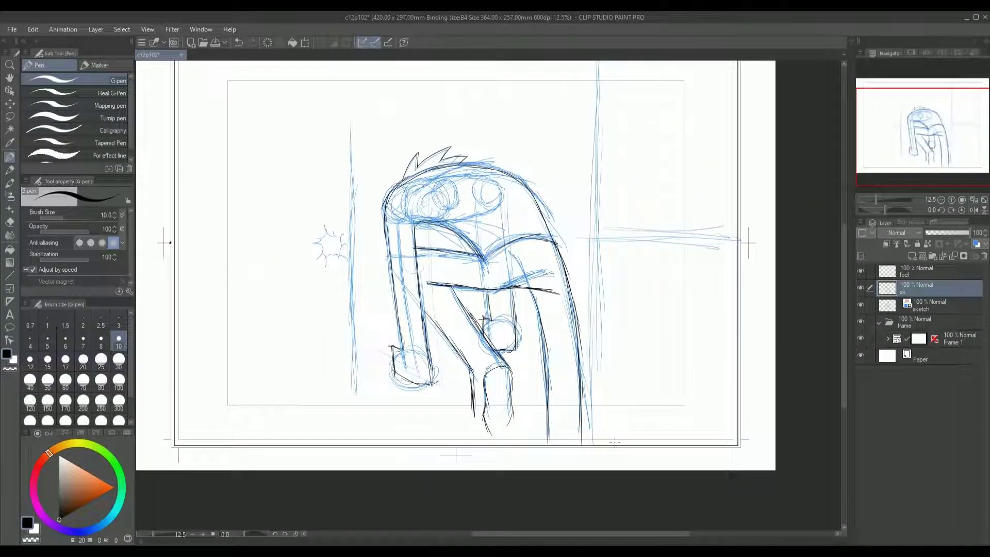
drag(570, 400, 599, 416)
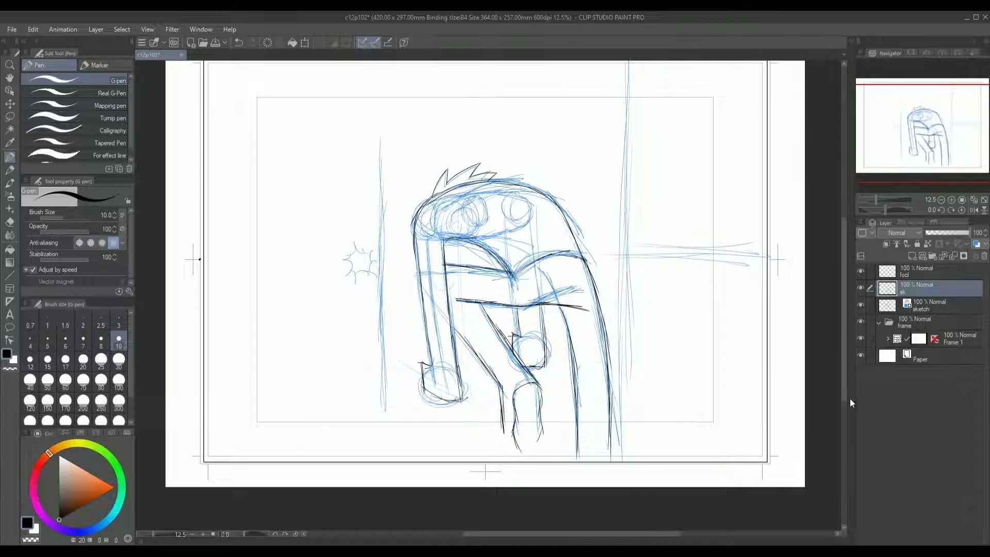
On the sketch layer, lasso the vertical line and starburst left of the figure and move them slightly further left
click(915, 305)
key(m)
mouse_move(398, 415)
mouse_down()
mouse_move(321, 197)
mouse_move(388, 438)
mouse_up()
click(401, 460)
drag(369, 371, 345, 378)
click(310, 459)
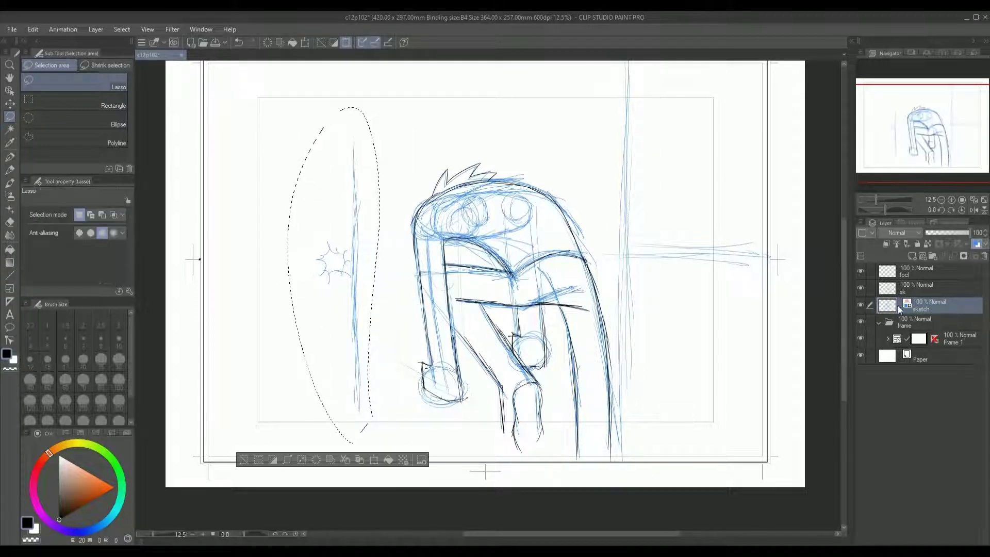
click(245, 461)
drag(496, 357, 488, 288)
key(ctrl+d)
key(p)
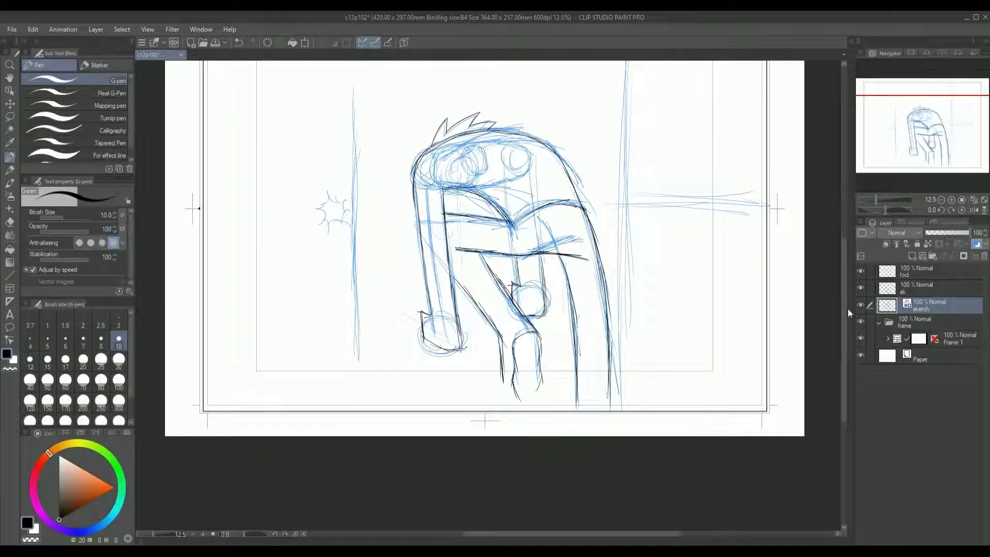
Sketch a diagonal line in blue from the lower part of the vertical line left of the figure to the left hand's circle
scroll(437, 344, up, 3)
drag(459, 397, 329, 323)
drag(403, 375, 309, 313)
mouse_move(362, 359)
mouse_down()
mouse_move(398, 418)
mouse_move(370, 401)
mouse_up()
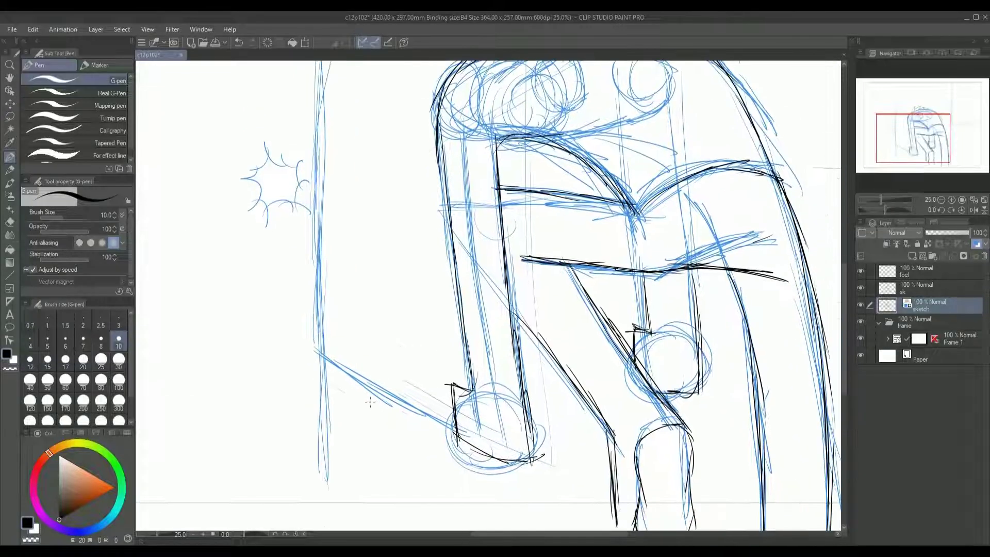
drag(515, 437, 446, 362)
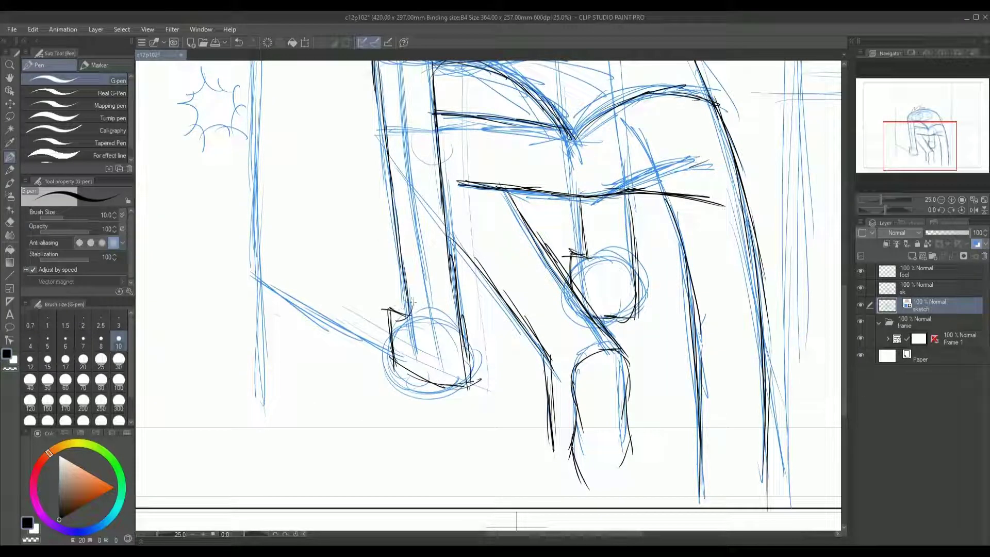
drag(367, 212, 373, 414)
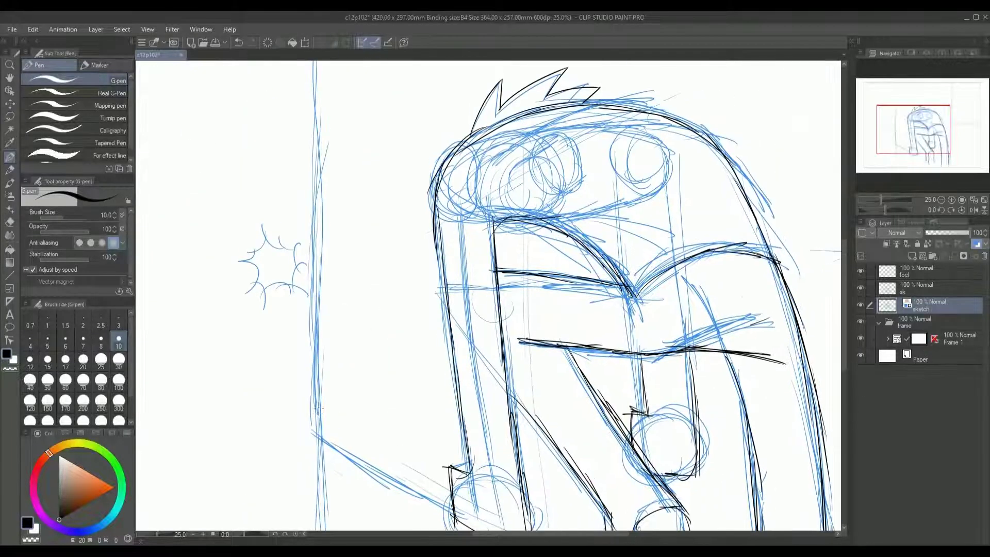
drag(315, 407, 306, 447)
scroll(297, 289, down, 2)
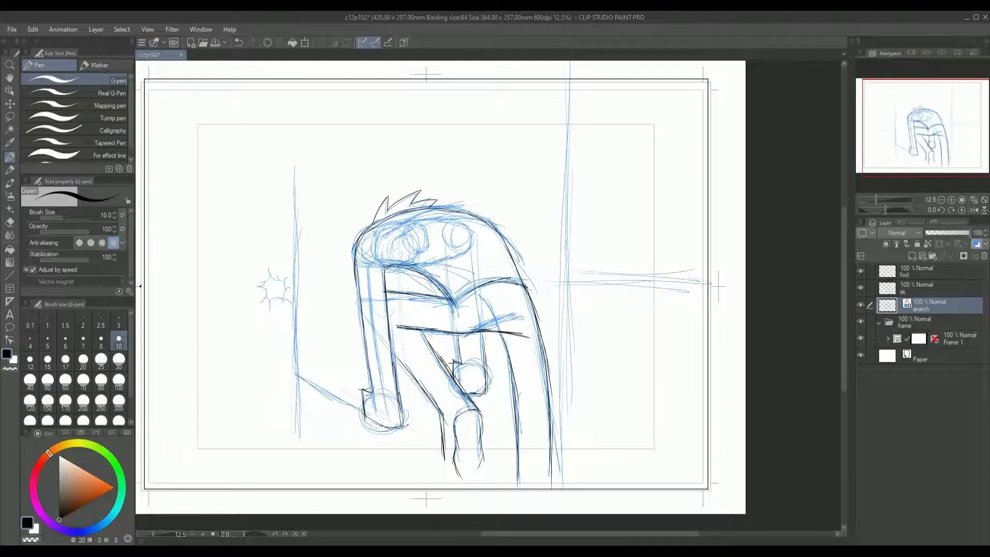
Sketch a long blue diagonal above it, running from beside the left vertical line across the figure to the right hand's circle
scroll(461, 365, up, 2)
mouse_move(354, 348)
mouse_down()
mouse_move(430, 373)
mouse_move(495, 300)
mouse_up()
drag(616, 334, 482, 285)
drag(587, 325, 421, 263)
drag(540, 308, 330, 223)
drag(448, 278, 270, 184)
drag(350, 228, 245, 166)
drag(357, 228, 277, 174)
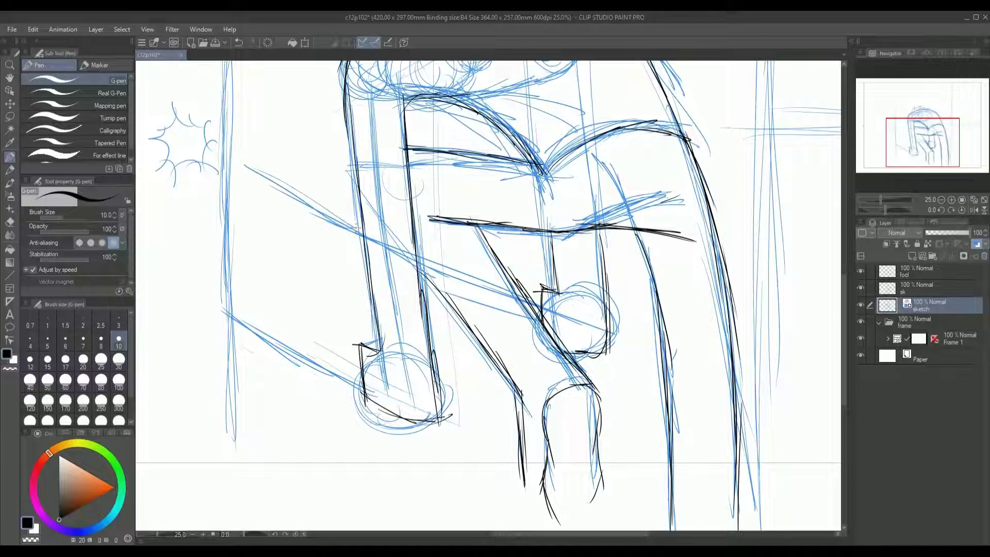
drag(323, 232, 379, 261)
Sketch blue arcs sweeping up from the left vertical line beyond the frame's top edge
mouse_move(289, 329)
mouse_down()
mouse_move(296, 406)
mouse_move(287, 297)
mouse_up()
scroll(294, 406, down, 2)
mouse_move(293, 355)
mouse_down()
mouse_move(298, 254)
mouse_move(316, 182)
mouse_move(375, 103)
mouse_up()
drag(308, 205, 354, 129)
drag(298, 265, 308, 206)
drag(297, 293, 306, 235)
Continue the arcs with curved blue strokes down toward the left hand's circle, and undo the surplus inner stroke
drag(359, 444, 304, 383)
drag(335, 420, 302, 362)
mouse_move(323, 402)
mouse_down()
mouse_move(301, 305)
mouse_move(344, 167)
mouse_move(407, 94)
mouse_move(307, 296)
mouse_up()
drag(326, 207, 310, 329)
mouse_move(315, 330)
mouse_down()
mouse_move(328, 312)
mouse_move(328, 217)
mouse_up()
scroll(347, 322, up, 2)
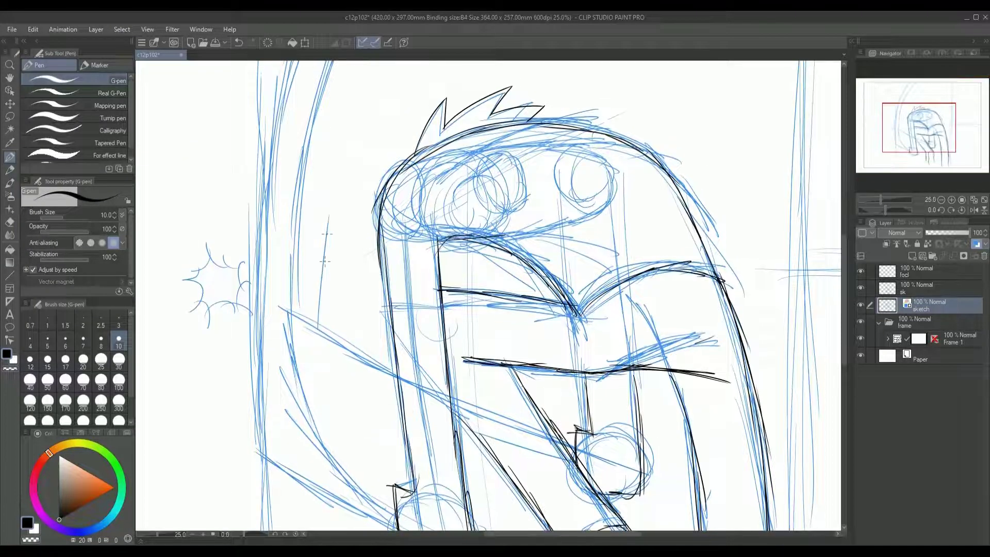
key(ctrl+z)
Sketch further parallel blue arcs inside the first ones, from the page's top edge down to the figure's left shoulder
scroll(312, 348, down, 2)
mouse_move(310, 351)
mouse_down()
mouse_move(318, 229)
mouse_move(313, 277)
mouse_up()
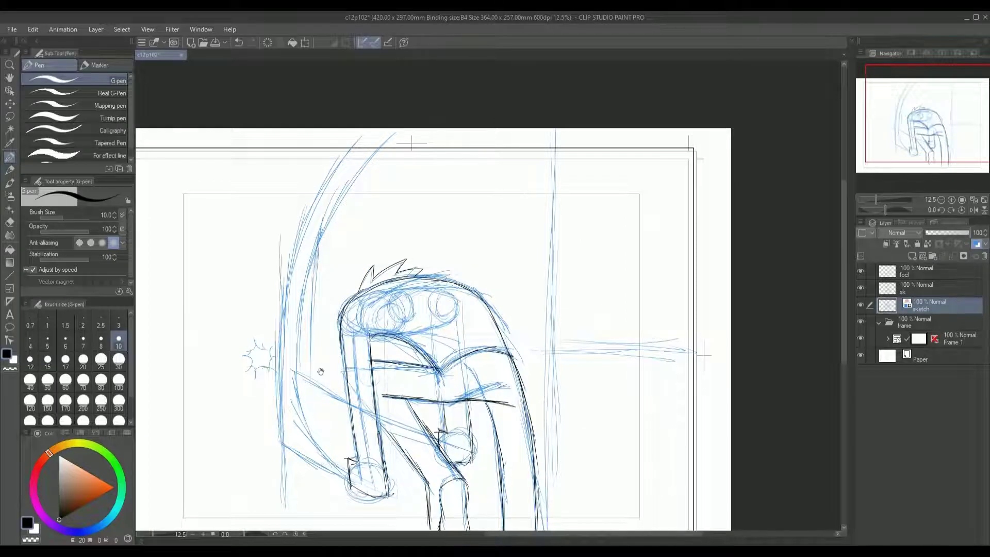
drag(321, 372, 318, 367)
key(ctrl+z)
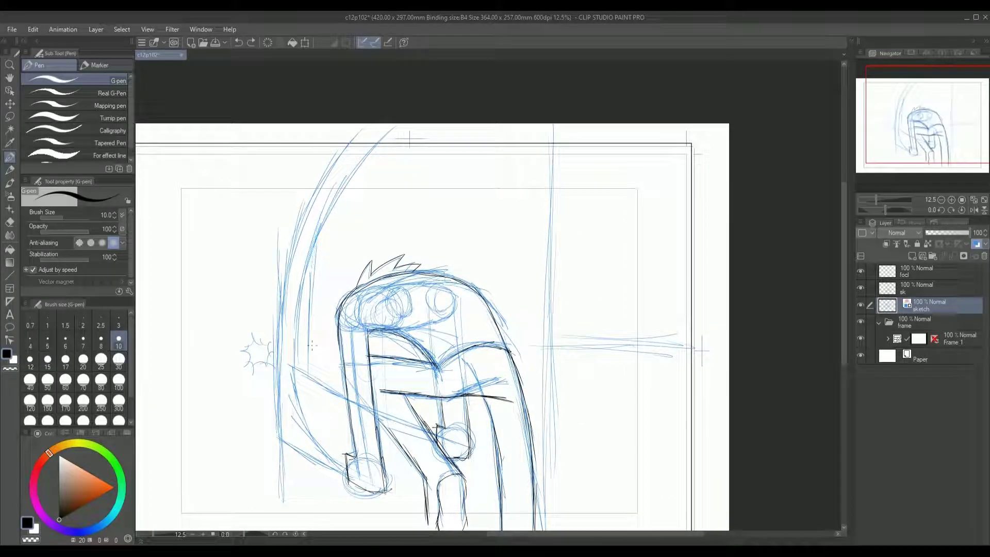
mouse_move(310, 307)
mouse_down()
mouse_move(316, 264)
mouse_move(332, 232)
mouse_move(415, 135)
mouse_up()
mouse_move(382, 164)
mouse_down()
mouse_move(314, 283)
mouse_move(310, 324)
mouse_move(330, 350)
mouse_up()
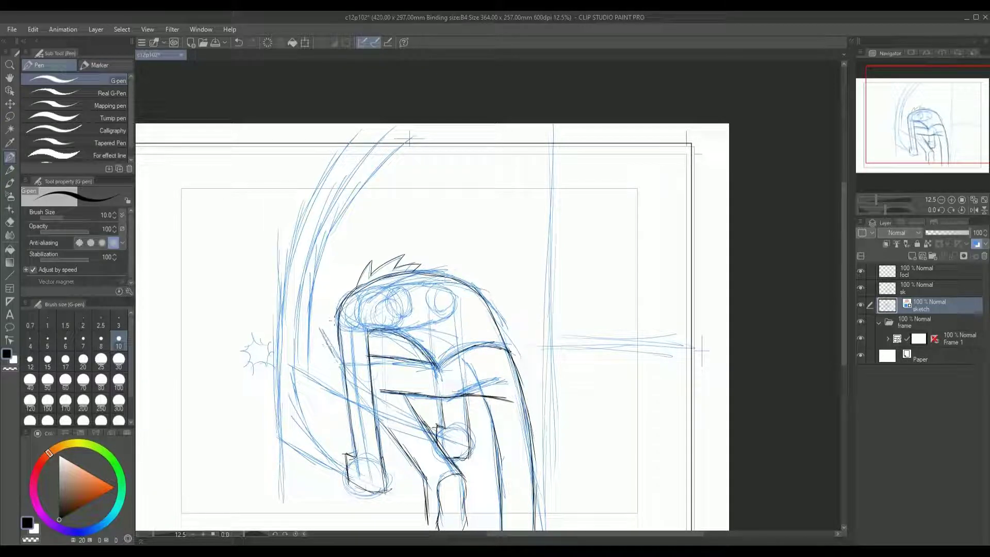
mouse_move(325, 306)
mouse_down()
mouse_move(360, 221)
mouse_move(435, 134)
mouse_up()
drag(412, 157, 349, 255)
mouse_move(357, 221)
mouse_down()
mouse_move(333, 309)
mouse_move(335, 274)
mouse_up()
Lasso the piece of the long diagonal that crosses between the inner arcs, delete it and clear the selection
scroll(309, 350, up, 2)
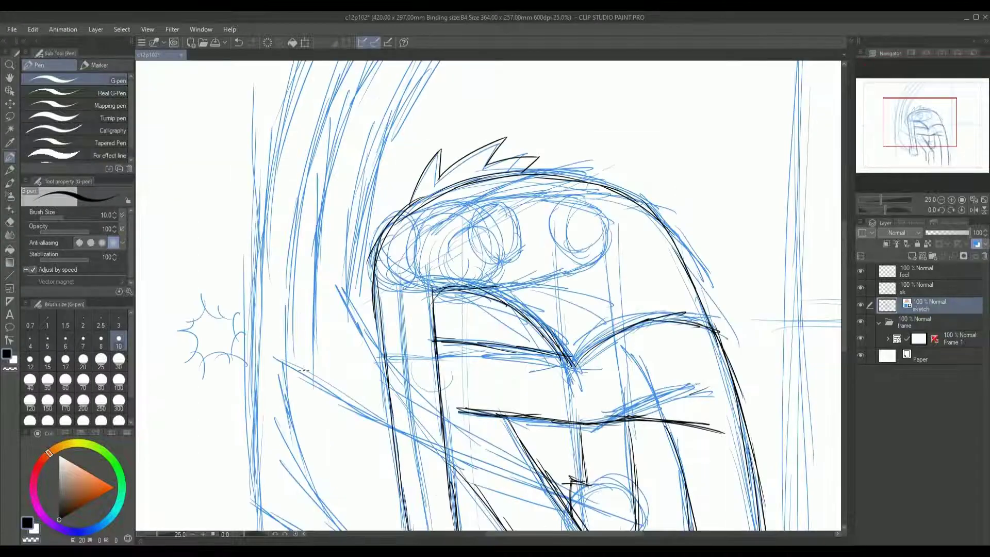
key(m)
mouse_move(312, 350)
mouse_down()
mouse_move(310, 397)
mouse_move(310, 347)
mouse_up()
key(Delete)
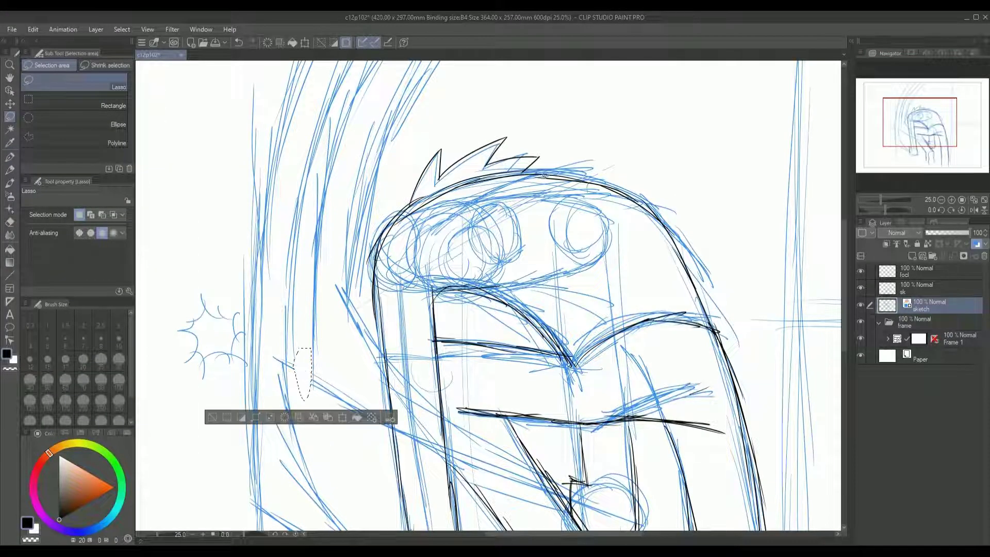
key(ctrl+d)
Sketch a vertical centre line and a horizontal guide line in blue across the figure's head
scroll(611, 137, down, 2)
mouse_move(680, 234)
mouse_down()
mouse_move(599, 202)
mouse_move(555, 222)
mouse_up()
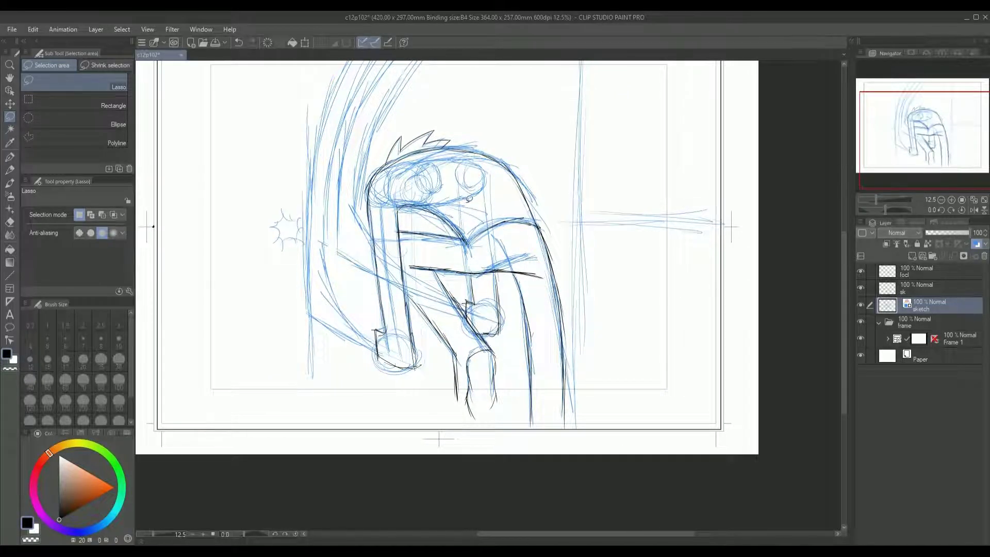
scroll(454, 160, up, 2)
scroll(468, 171, up, 1)
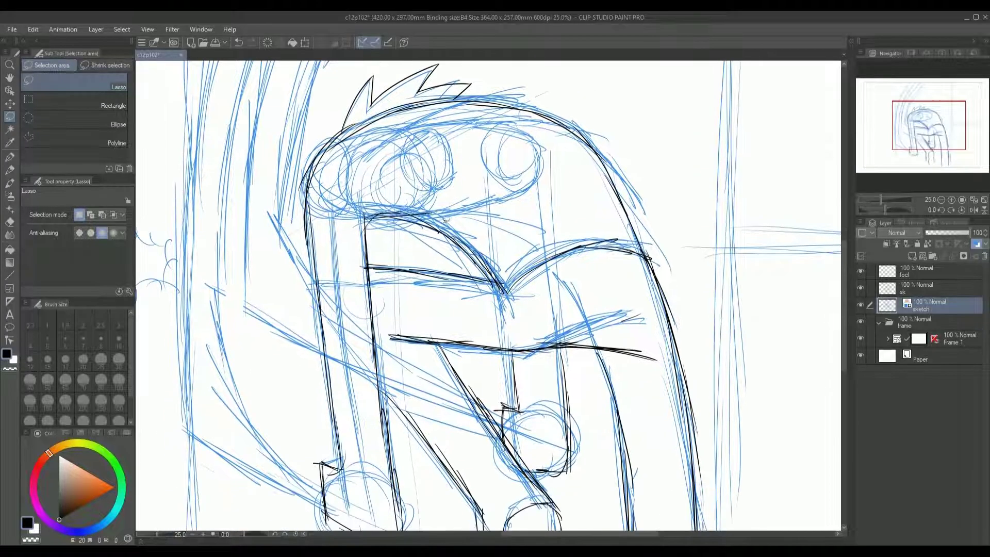
key(p)
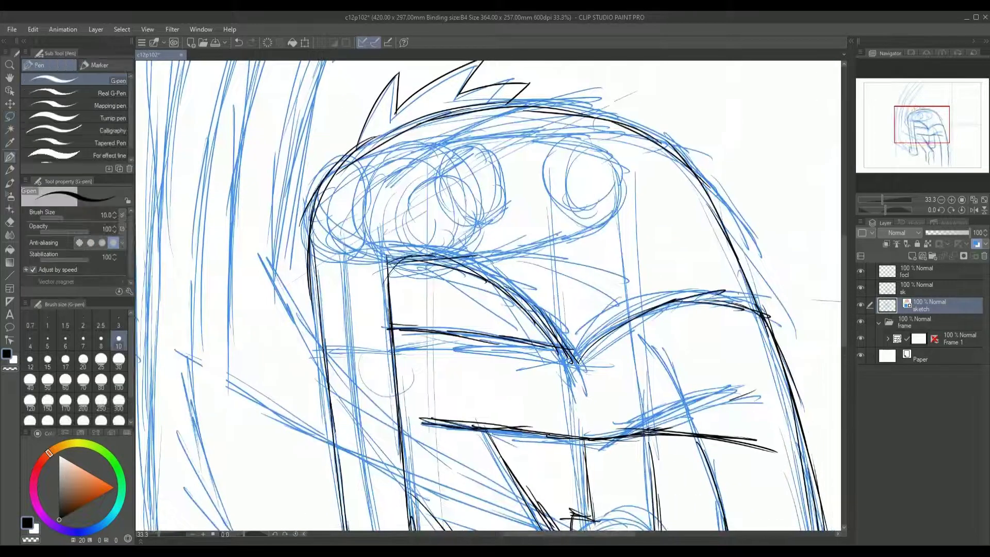
mouse_move(404, 264)
mouse_down()
mouse_move(447, 287)
mouse_move(425, 314)
mouse_up()
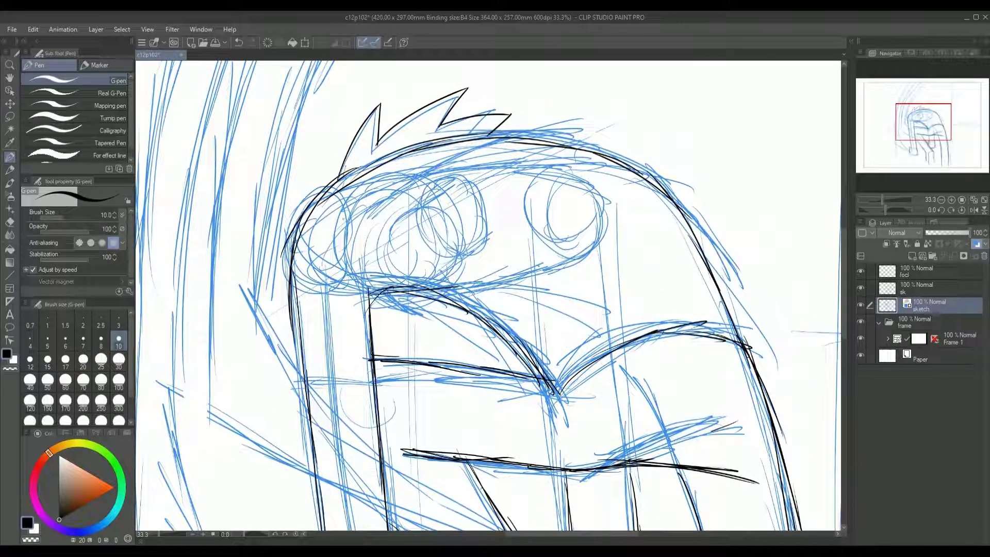
drag(367, 203, 373, 317)
drag(368, 187, 376, 339)
drag(367, 235, 378, 341)
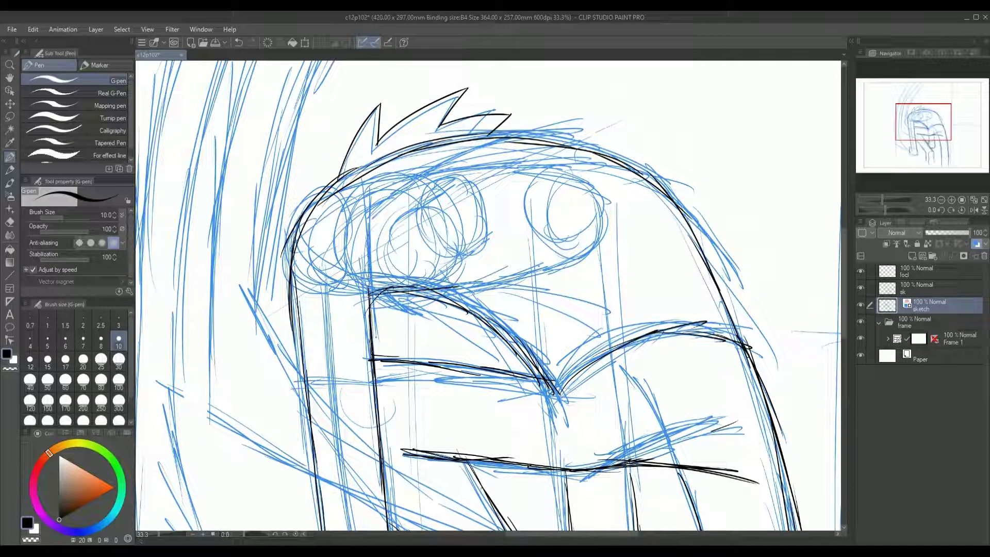
drag(335, 254, 405, 249)
drag(341, 252, 448, 249)
Sketch the head's side and tapering jaw down to the chin in blue
scroll(379, 253, up, 1)
mouse_move(371, 247)
mouse_down()
mouse_move(484, 243)
mouse_move(390, 226)
mouse_up()
drag(308, 193, 321, 213)
mouse_move(315, 202)
mouse_down()
mouse_move(328, 265)
mouse_move(394, 337)
mouse_move(429, 331)
mouse_move(457, 283)
mouse_move(405, 275)
mouse_move(397, 248)
mouse_move(386, 276)
mouse_up()
Try tracing the small chin outline in black on the sk layer
click(921, 289)
mouse_move(400, 248)
mouse_down()
mouse_move(382, 283)
mouse_move(348, 280)
mouse_up()
scroll(514, 313, down, 6)
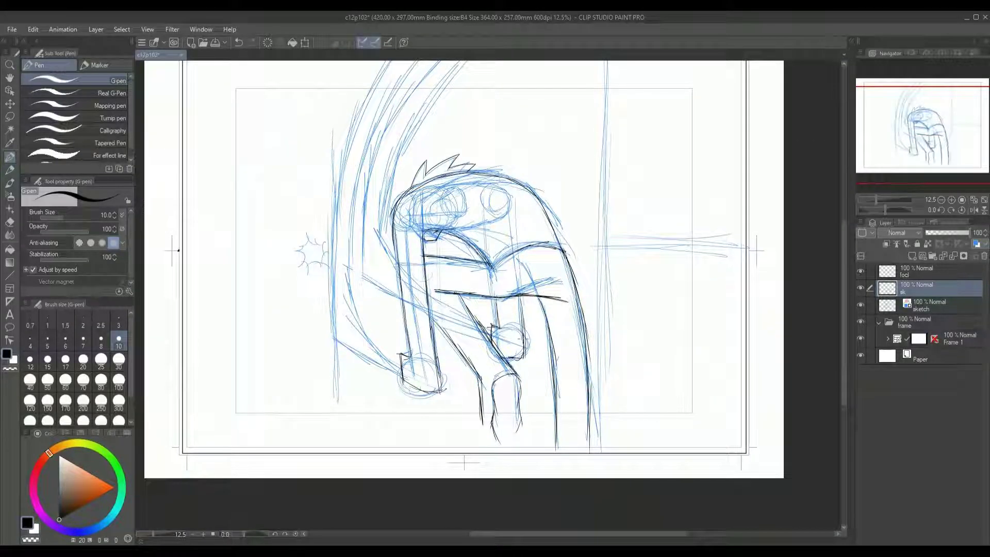
scroll(400, 191, up, 3)
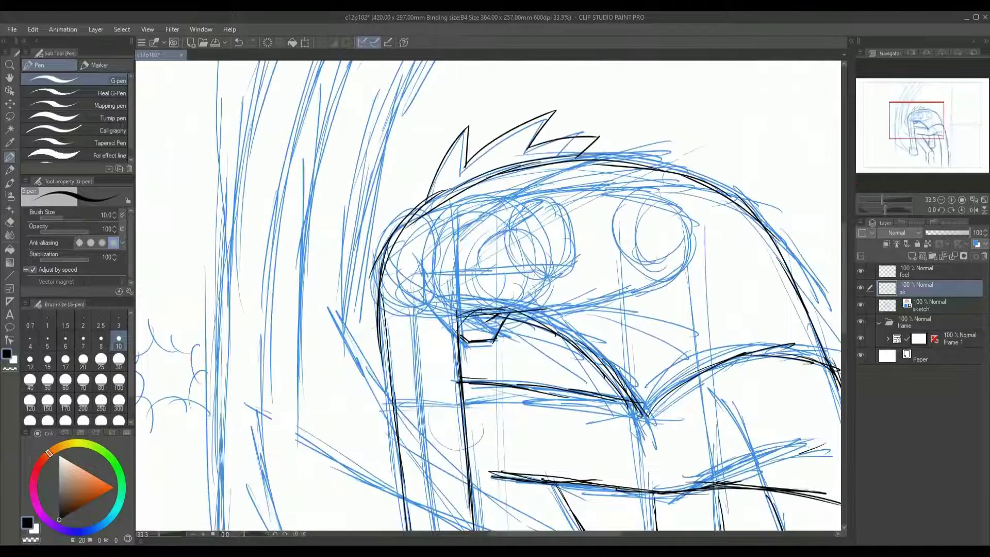
Try a few more strokes around the top of the head on the sketch layer and undo them
click(912, 308)
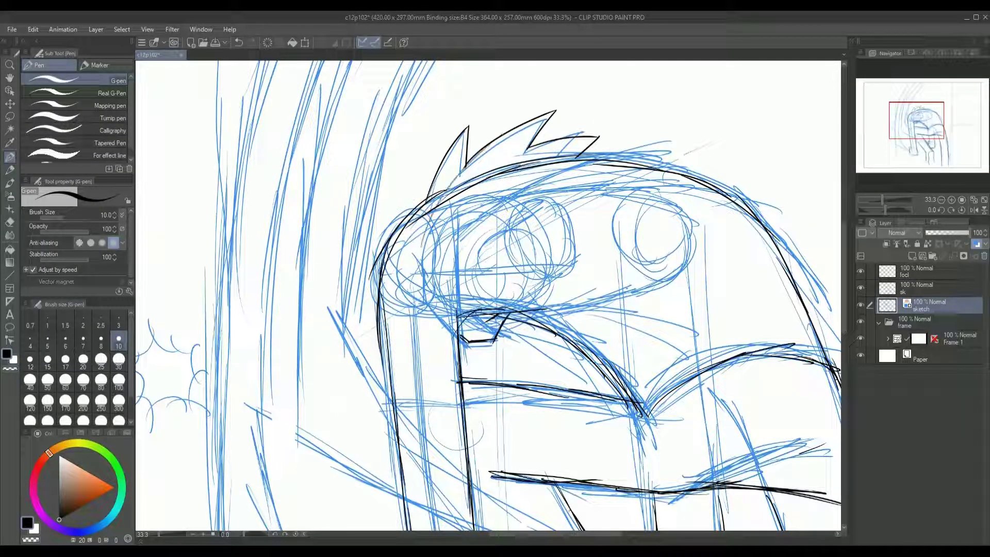
drag(483, 191, 579, 131)
drag(610, 212, 488, 203)
key(ctrl+z)
key(ctrl+z)
key(ctrl+z)
Undo the recent strokes back through the black chin outline
scroll(497, 235, down, 3)
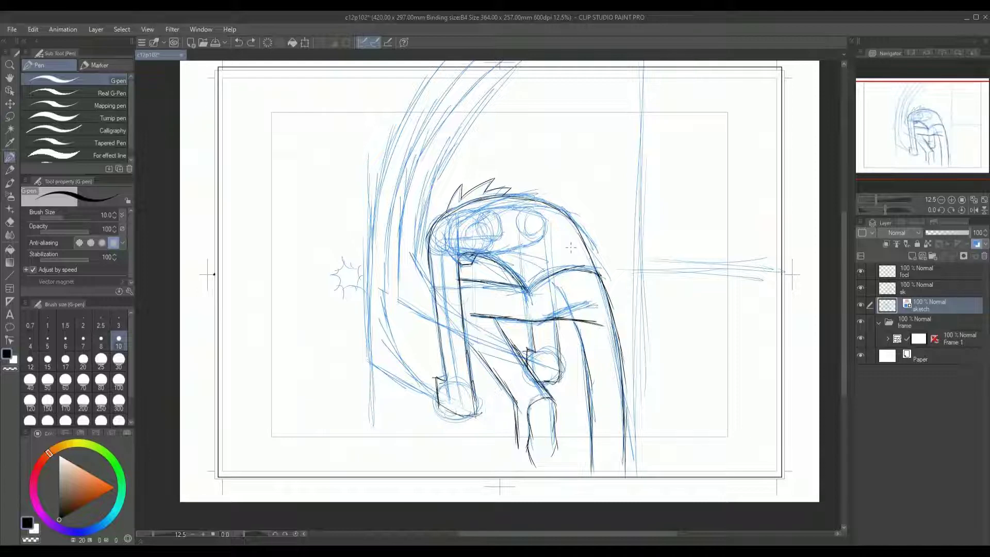
scroll(485, 247, up, 3)
key(ctrl+z)
key(ctrl+z)
key(ctrl+z)
key(ctrl+z)
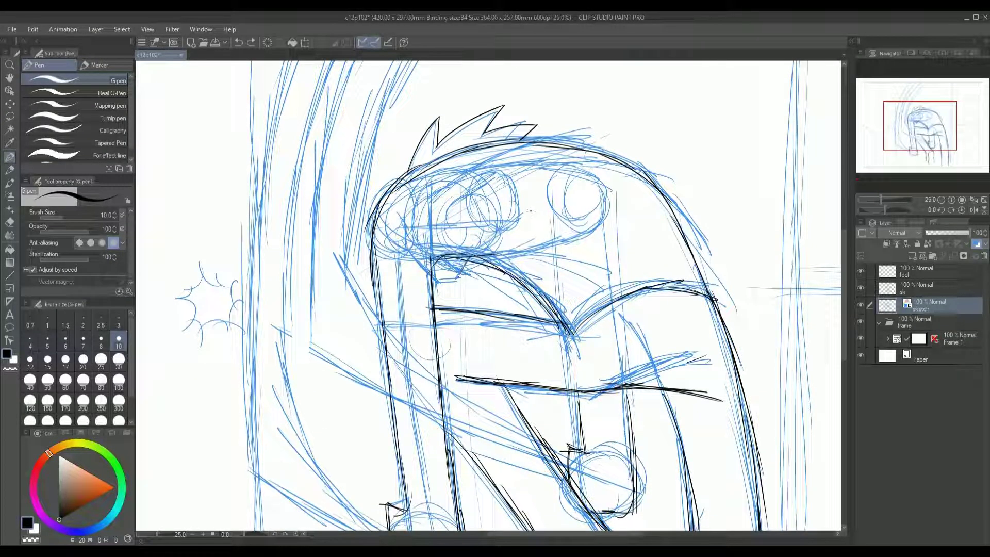
On the sketch layer, lasso the head's face and chin, move them slightly lower and clear the selection
scroll(531, 210, up, 1)
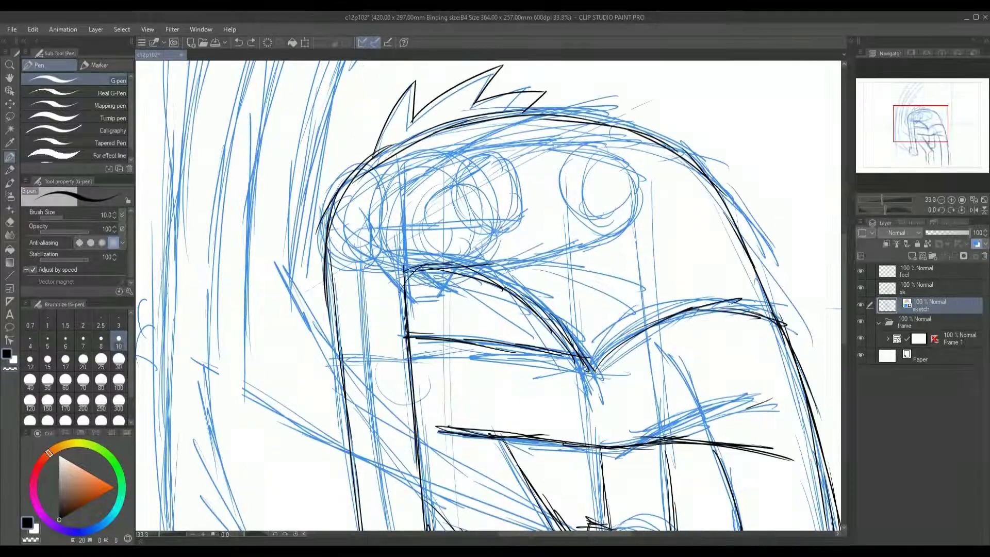
key(m)
mouse_move(493, 248)
mouse_down()
mouse_move(457, 280)
mouse_move(400, 288)
mouse_move(366, 210)
mouse_move(461, 150)
mouse_move(480, 173)
mouse_move(480, 258)
mouse_move(457, 284)
mouse_up()
click(462, 323)
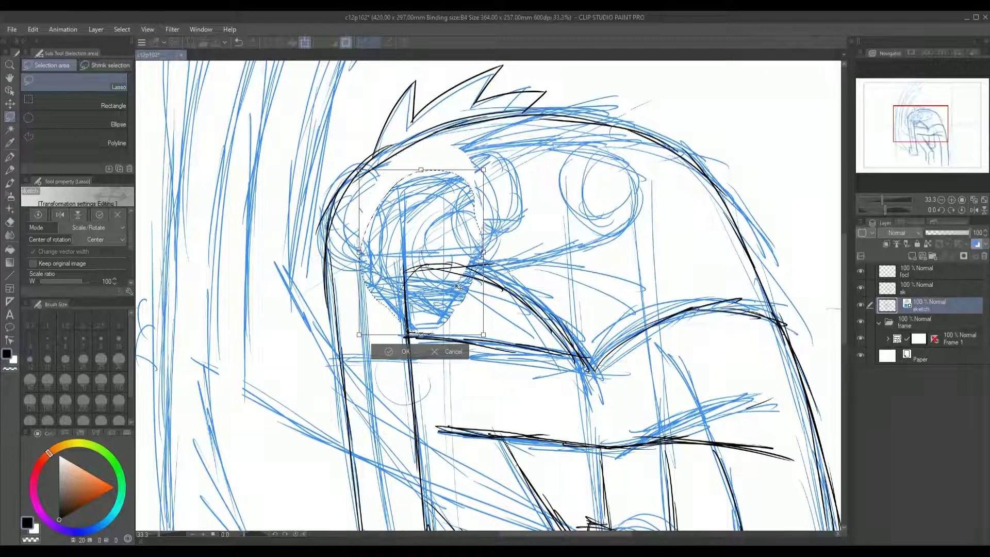
click(388, 352)
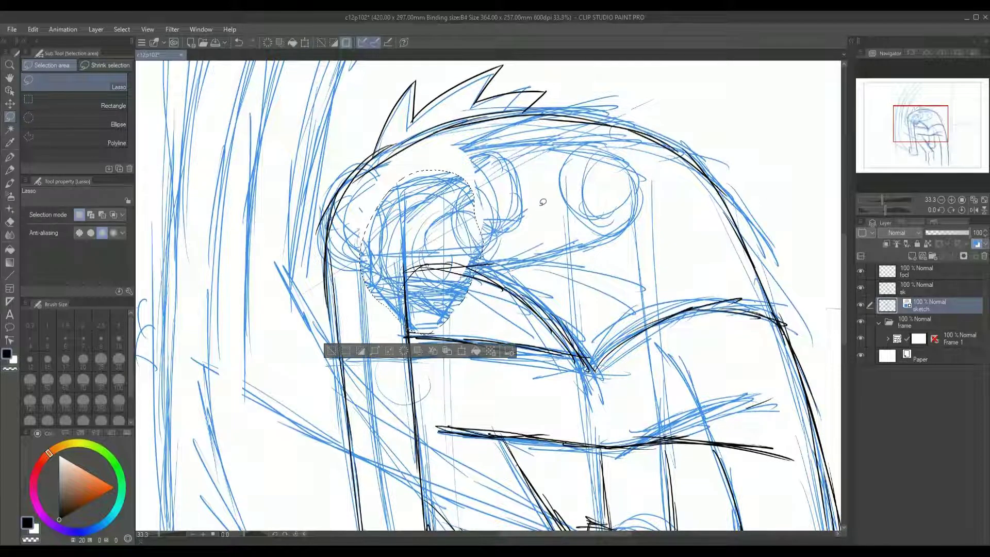
scroll(538, 221, down, 2)
drag(539, 222, 529, 207)
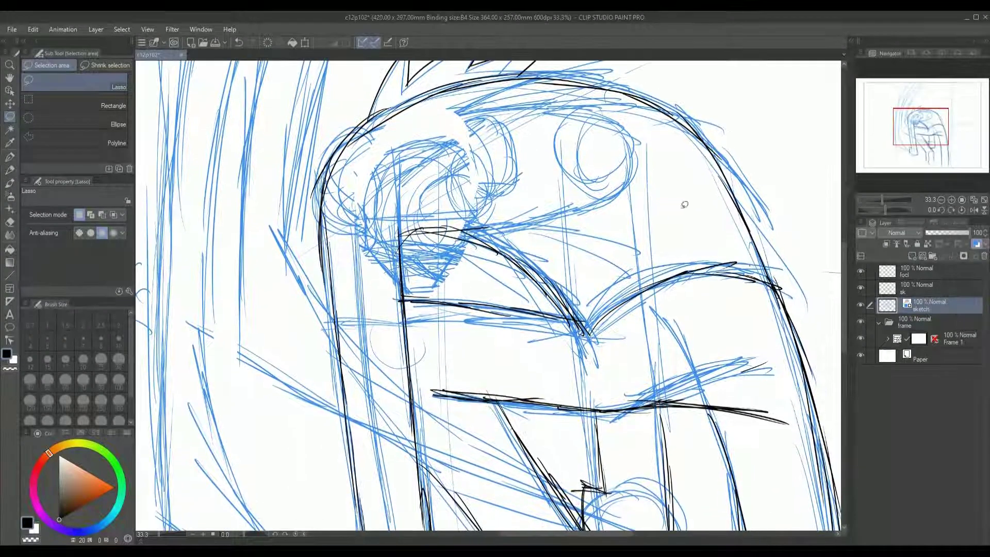
Redraw the lowered head's jaw in blue, with a neat chin and an edge slanting up along the right side
key(p)
scroll(381, 293, up, 4)
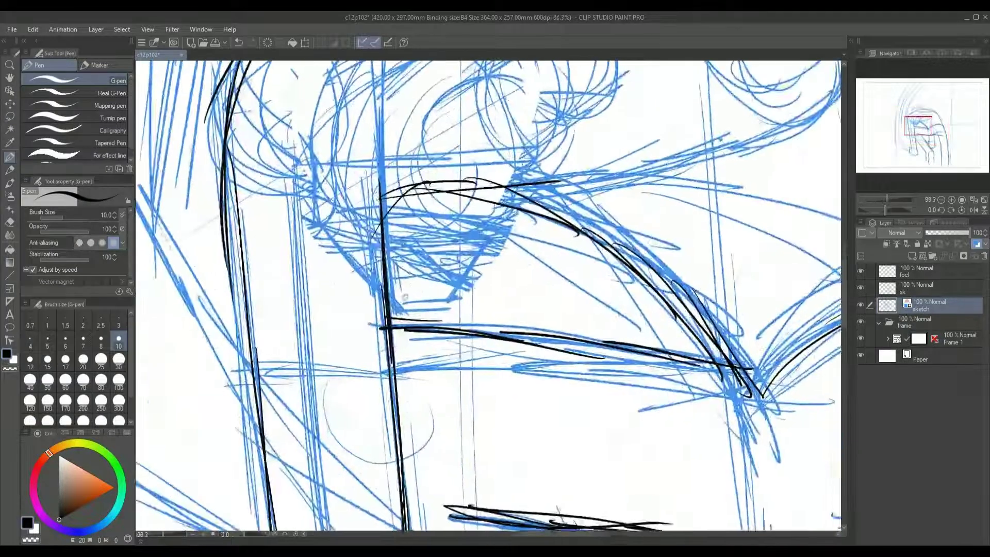
drag(381, 293, 377, 290)
mouse_move(391, 245)
mouse_down()
mouse_move(385, 274)
mouse_move(396, 211)
mouse_move(389, 187)
mouse_up()
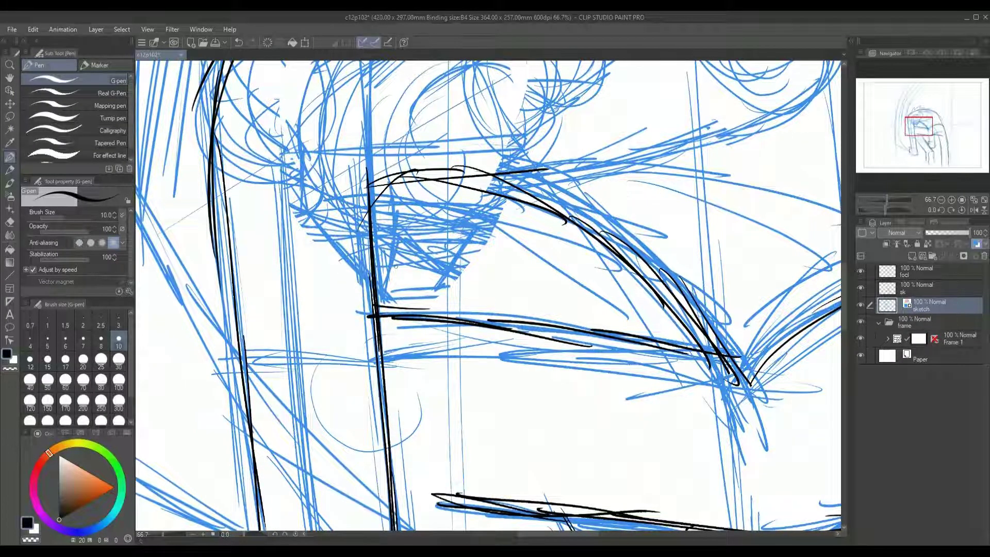
mouse_move(386, 290)
mouse_down()
mouse_move(455, 281)
mouse_move(489, 220)
mouse_move(525, 192)
mouse_up()
mouse_move(434, 239)
mouse_down()
mouse_move(523, 187)
mouse_move(524, 173)
mouse_up()
key(ctrl+z)
scroll(387, 328, down, 1)
mouse_move(456, 227)
mouse_down()
mouse_move(515, 180)
mouse_move(507, 183)
mouse_up()
mouse_move(489, 296)
mouse_down()
mouse_move(448, 336)
mouse_move(492, 283)
mouse_up()
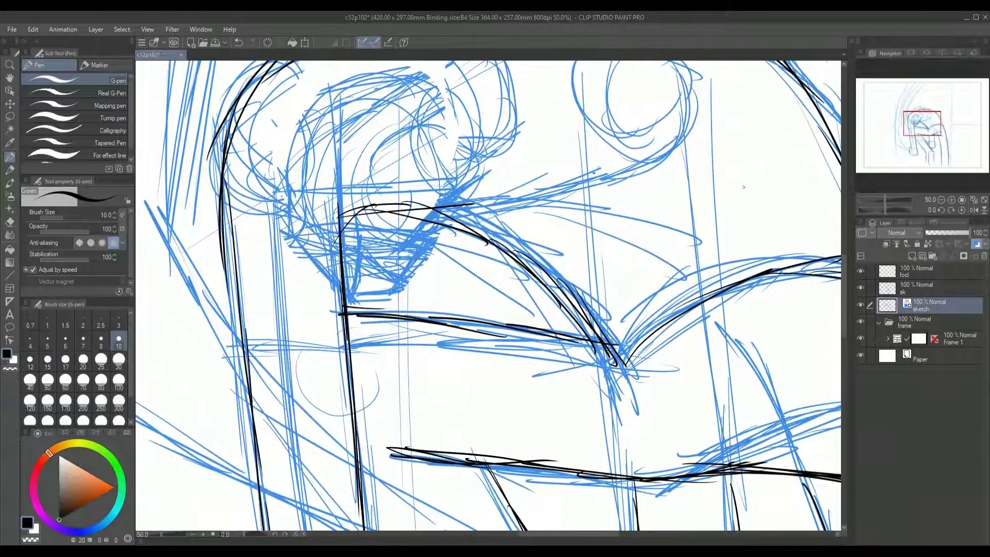
Trace the lowered chin and its slanted jaw edge in black on the sk layer
click(920, 292)
mouse_move(440, 221)
mouse_down()
mouse_move(398, 287)
mouse_move(356, 292)
mouse_move(360, 237)
mouse_up()
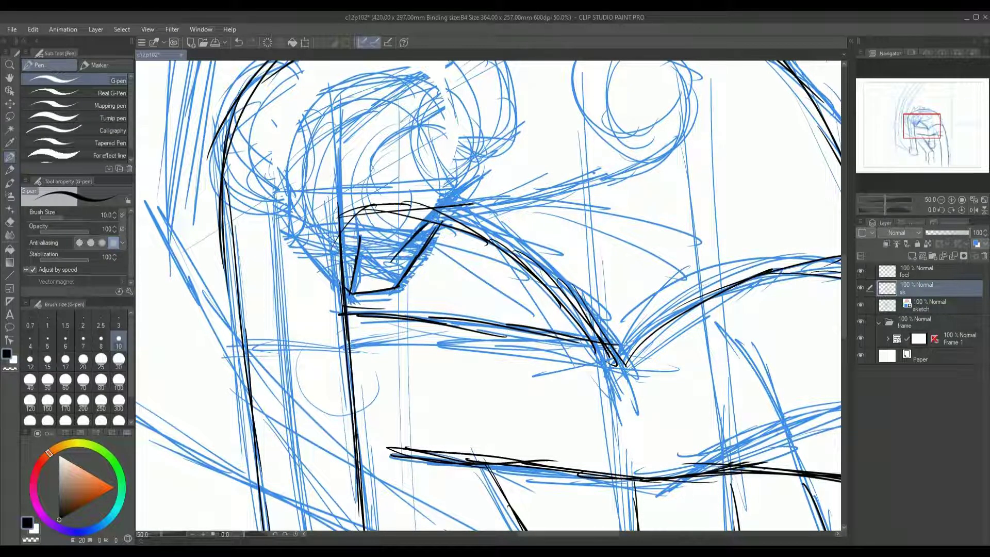
scroll(458, 188, down, 4)
drag(458, 188, 437, 241)
scroll(446, 202, up, 3)
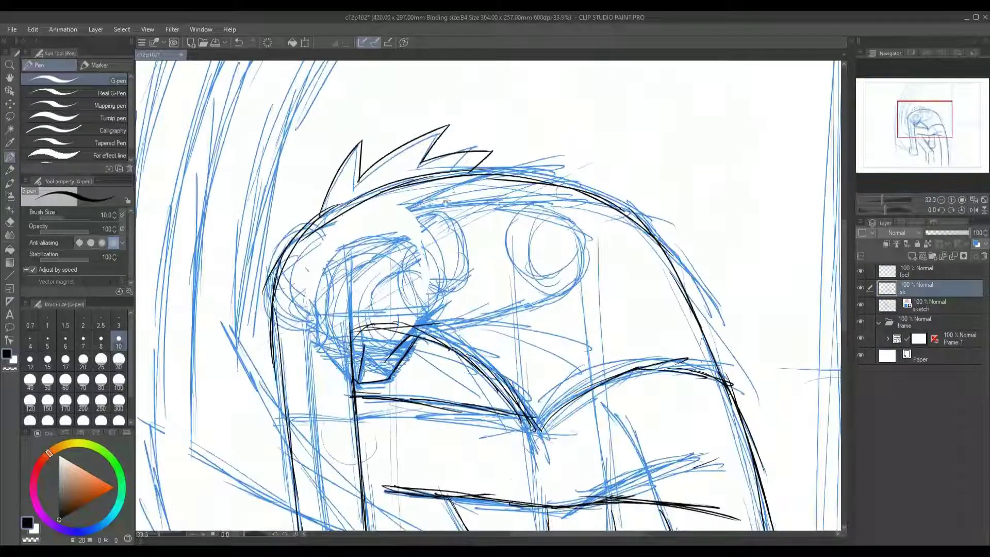
Lasso the black hair spikes on the sk layer, delete them and clear the selection
drag(446, 200, 488, 195)
key(m)
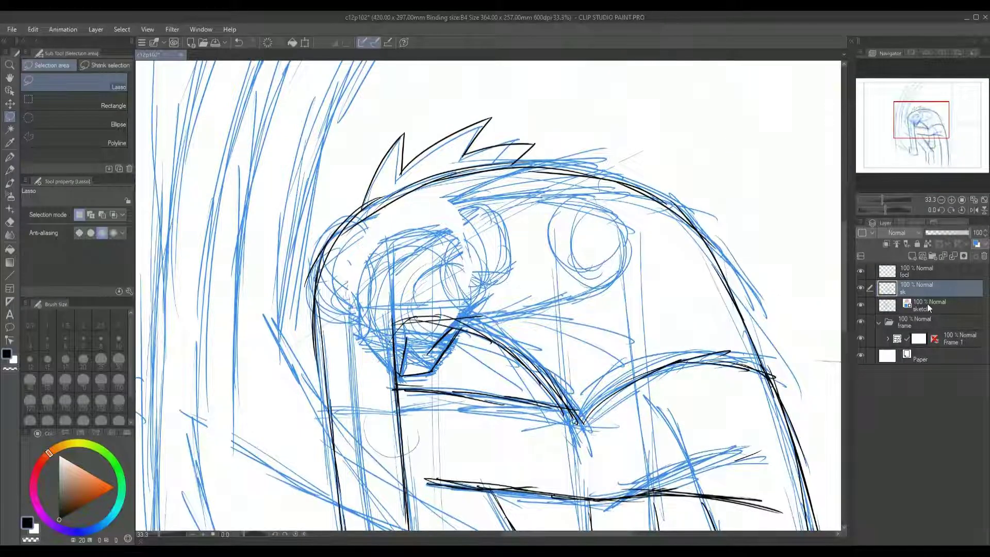
mouse_move(533, 160)
mouse_down()
mouse_move(397, 189)
mouse_move(546, 95)
mouse_move(534, 158)
mouse_up()
key(Delete)
key(ctrl+d)
Hide the sketch layer to examine the black outlines alone, and show it again
drag(443, 330, 423, 239)
scroll(431, 245, down, 1)
drag(467, 359, 423, 289)
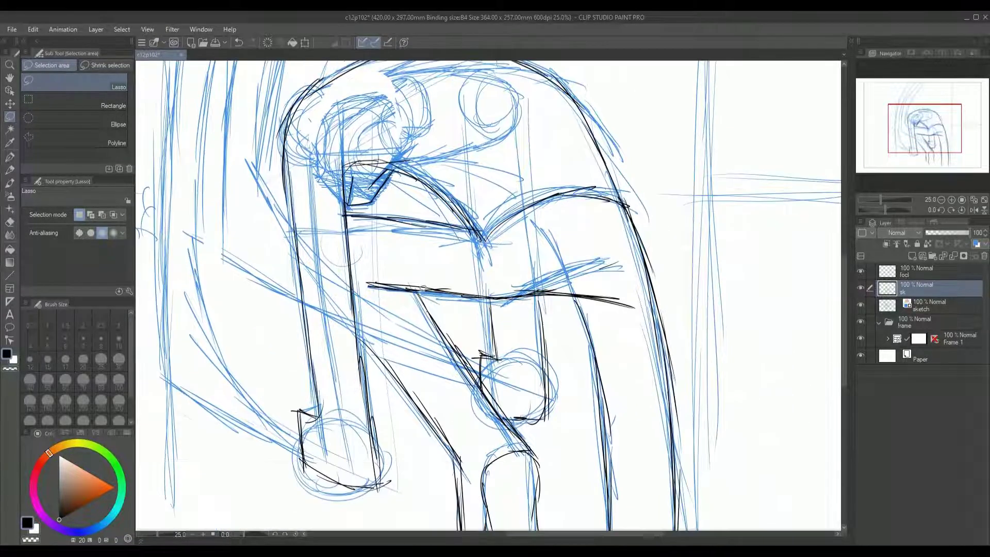
click(860, 305)
key(ctrl+minus)
key(ctrl+minus)
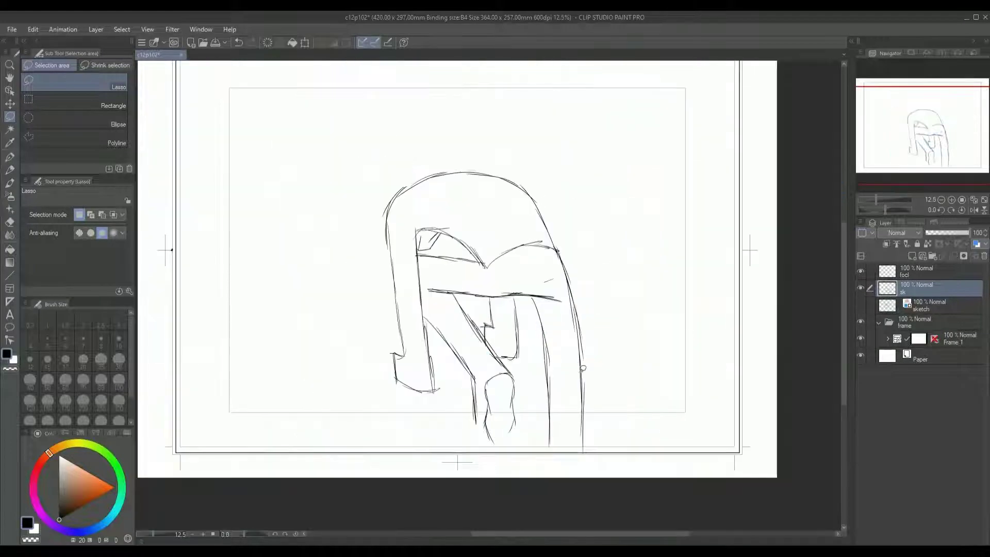
click(860, 305)
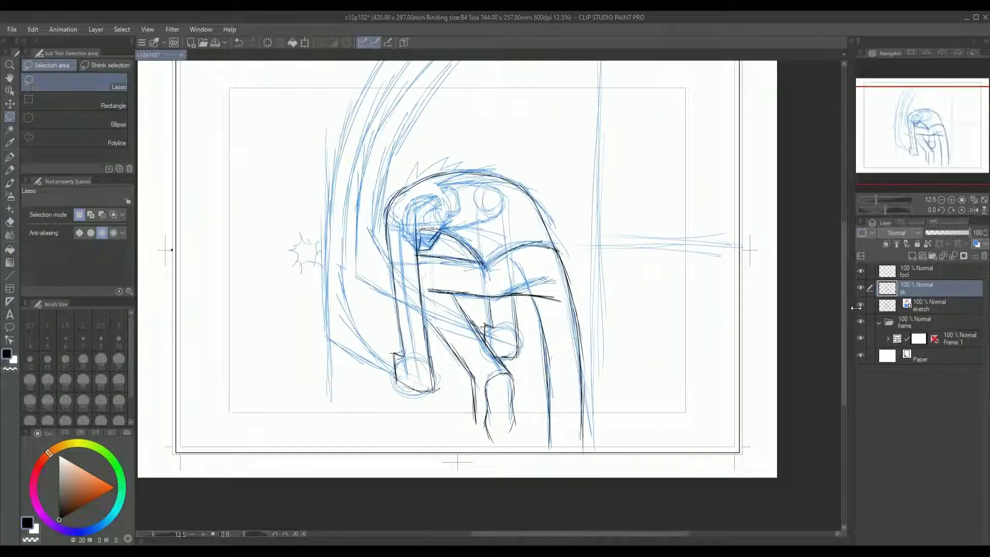
scroll(431, 207, up, 4)
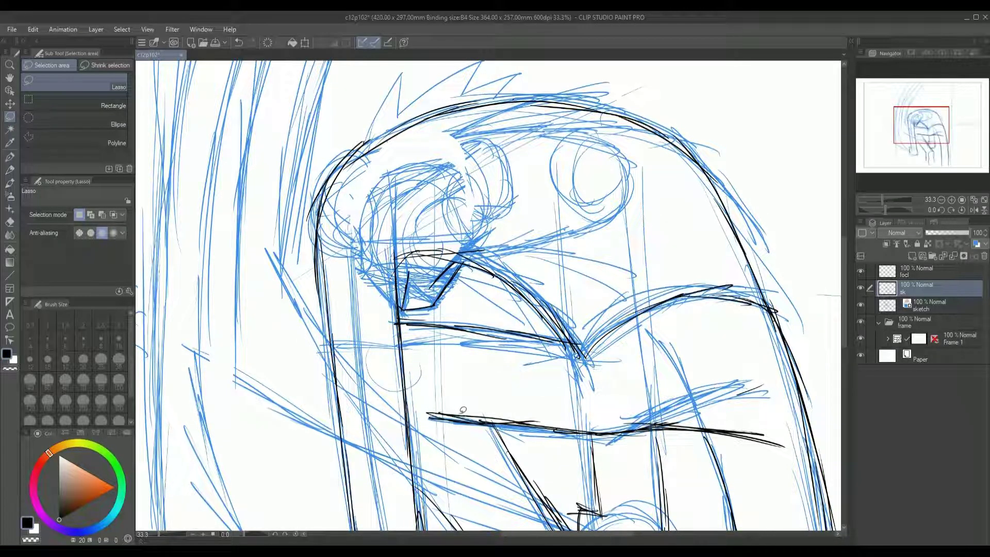
drag(482, 319, 463, 325)
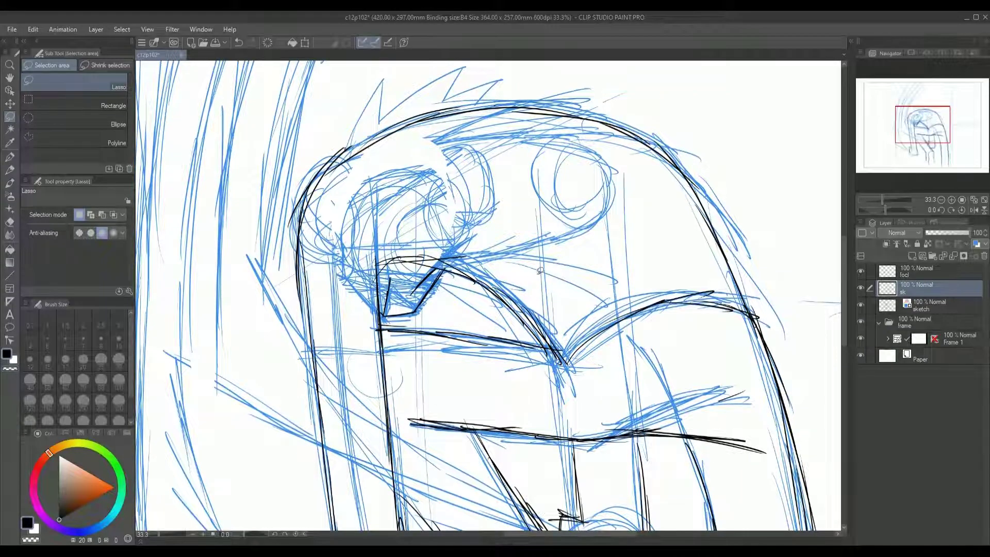
scroll(540, 270, down, 4)
scroll(625, 236, up, 4)
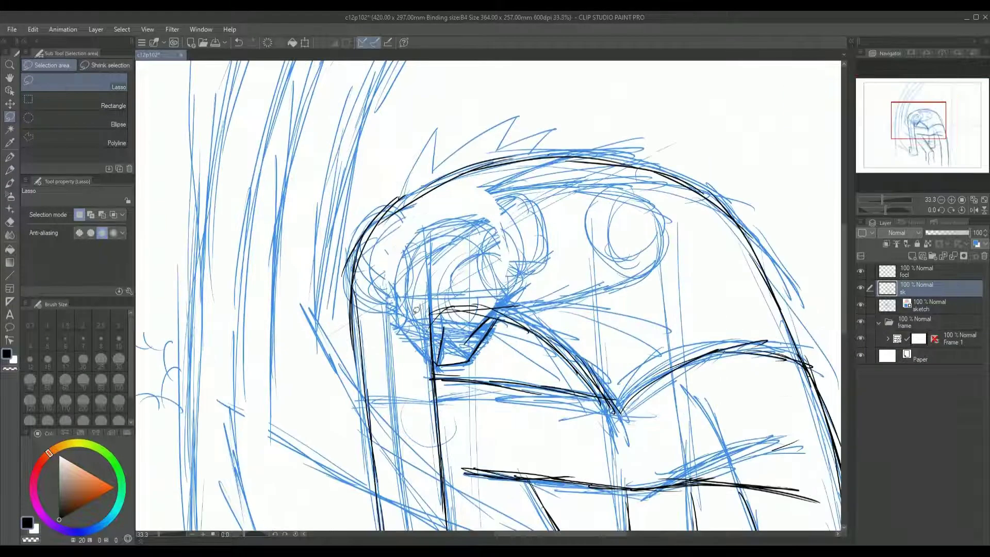
drag(462, 343, 451, 300)
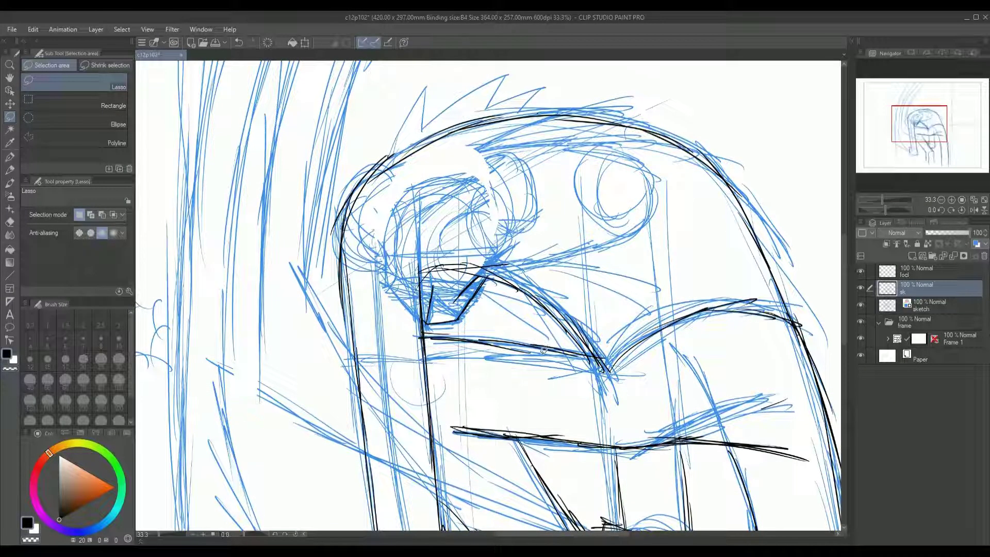
scroll(556, 389, down, 4)
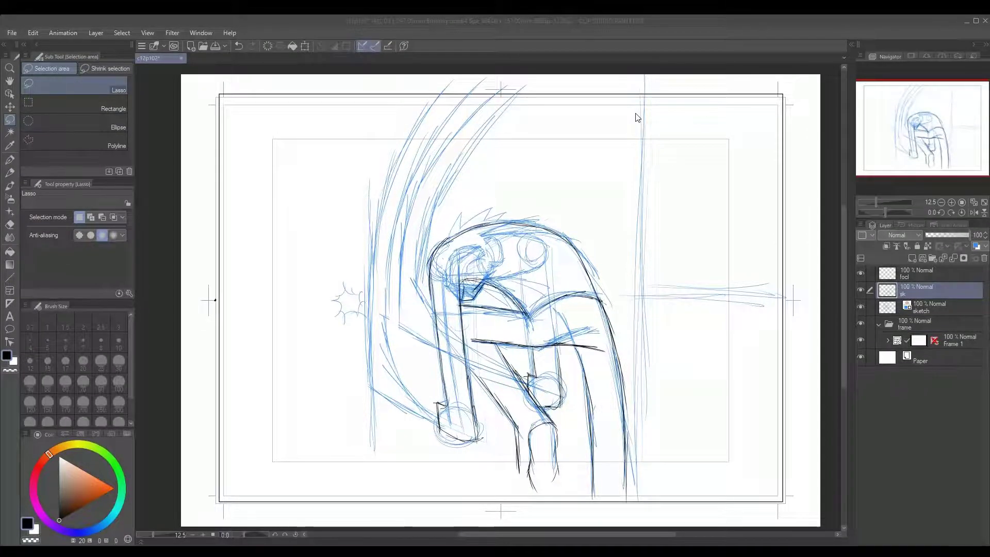
scroll(609, 340, up, 4)
scroll(609, 336, down, 1)
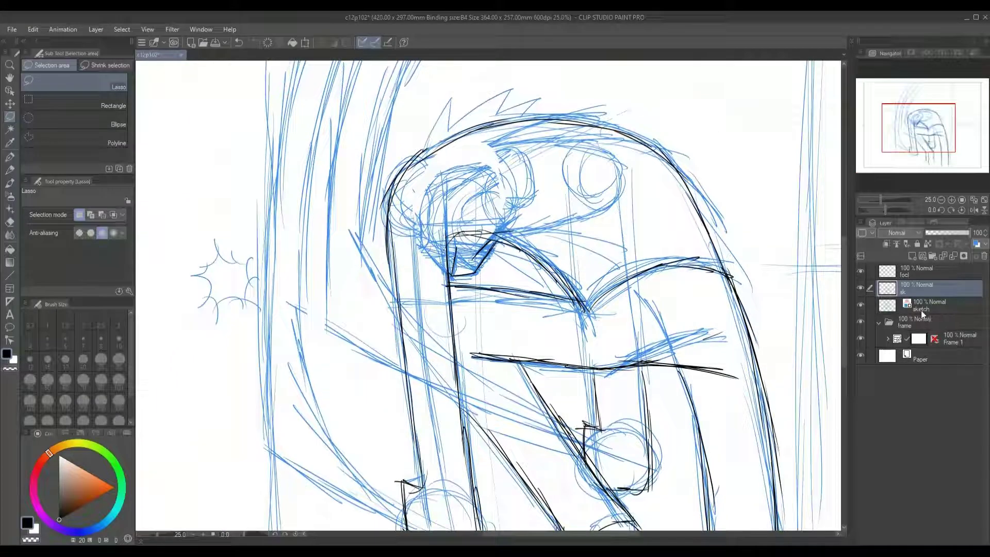
Make the sketch layer active and hide the sk layer so only the blue rough remains
click(929, 308)
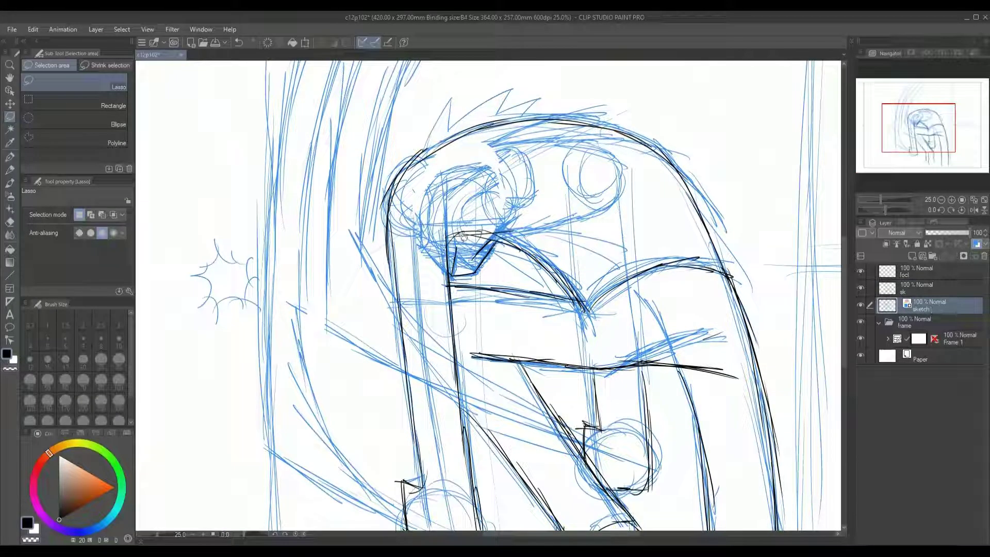
scroll(463, 237, down, 2)
mouse_move(460, 230)
mouse_down()
mouse_move(458, 196)
mouse_move(458, 223)
mouse_up()
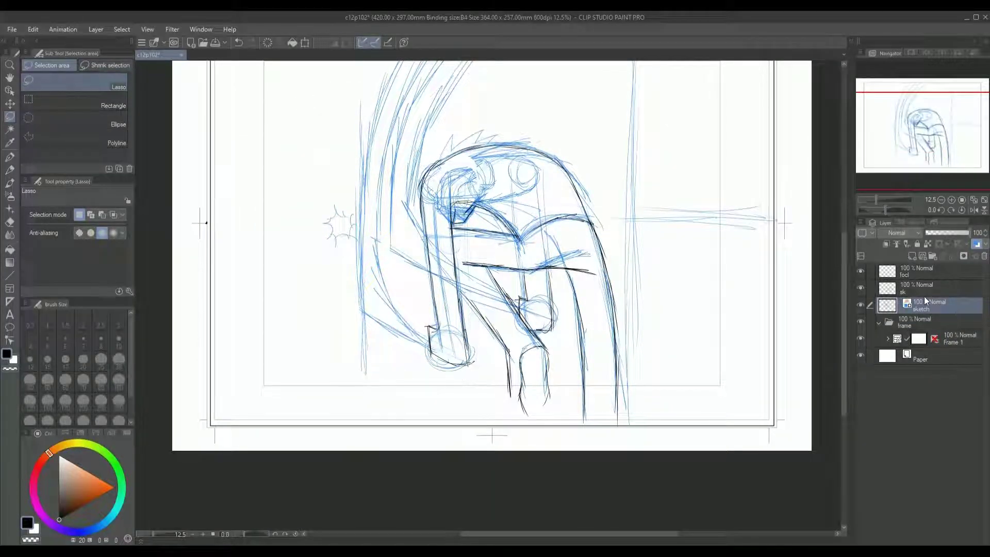
click(860, 288)
scroll(516, 283, up, 1)
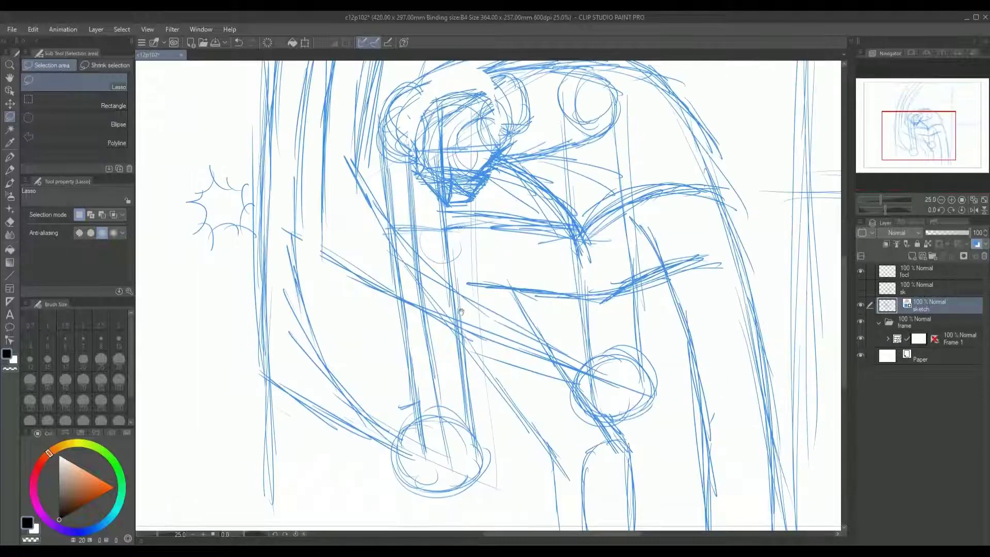
mouse_move(486, 188)
mouse_down()
mouse_move(489, 234)
mouse_move(458, 173)
mouse_up()
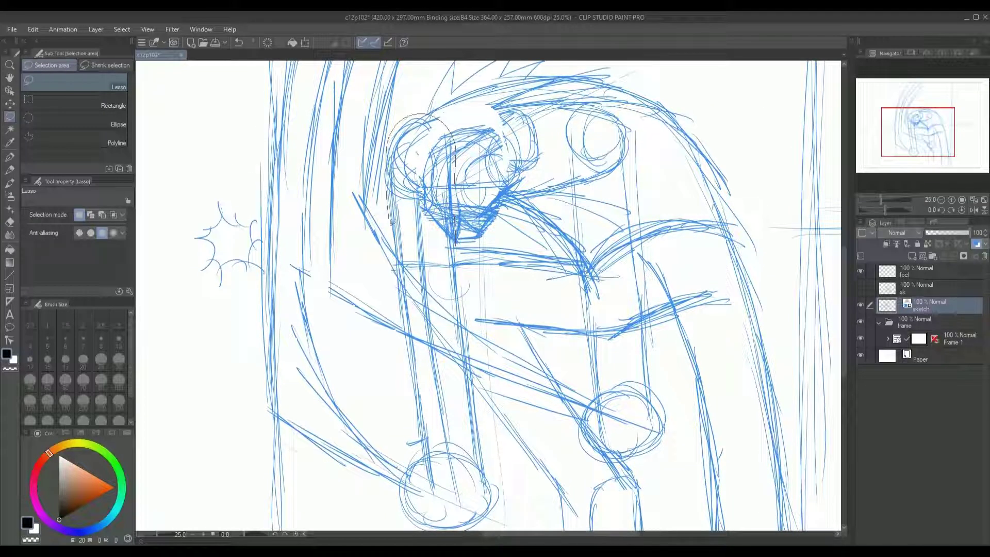
drag(391, 215, 389, 237)
scroll(422, 248, down, 2)
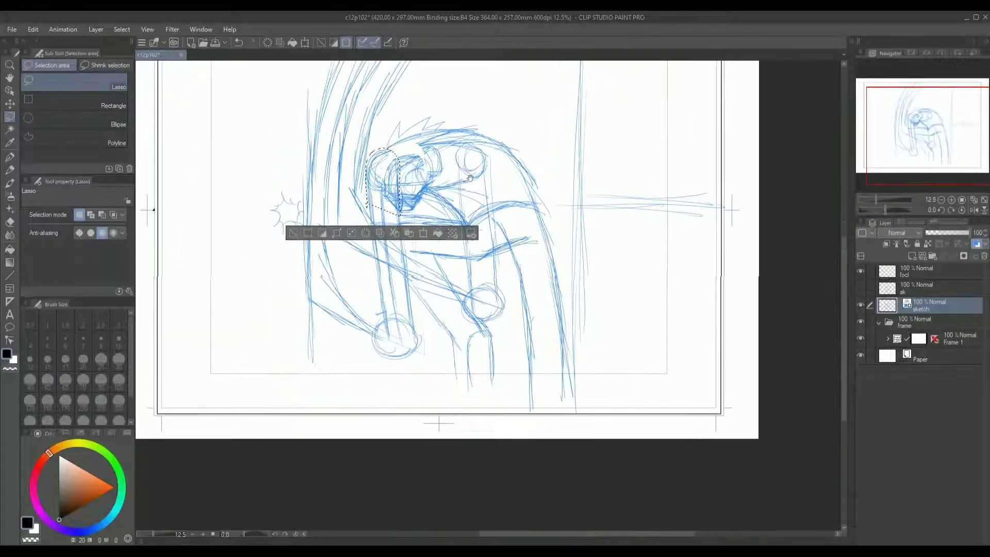
drag(407, 205, 400, 389)
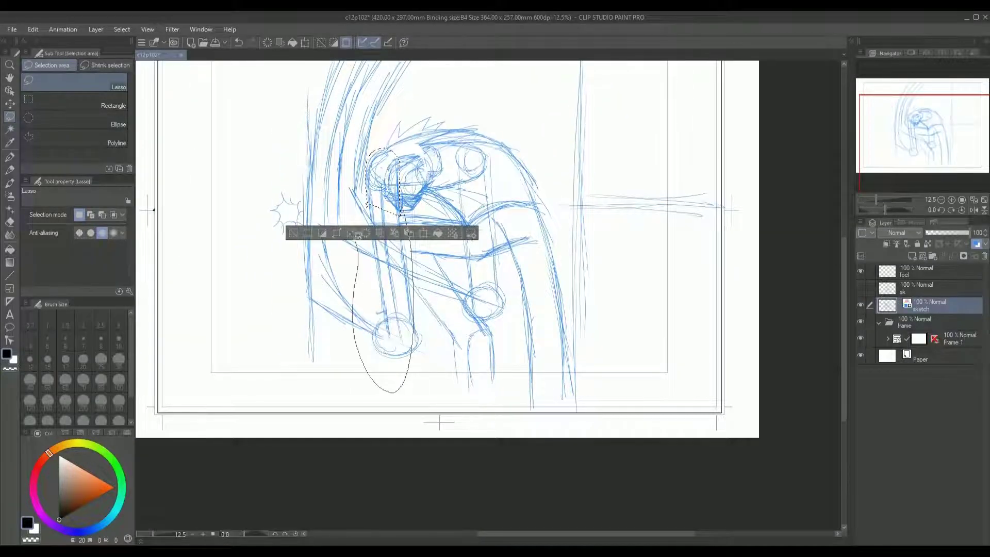
drag(376, 191, 375, 190)
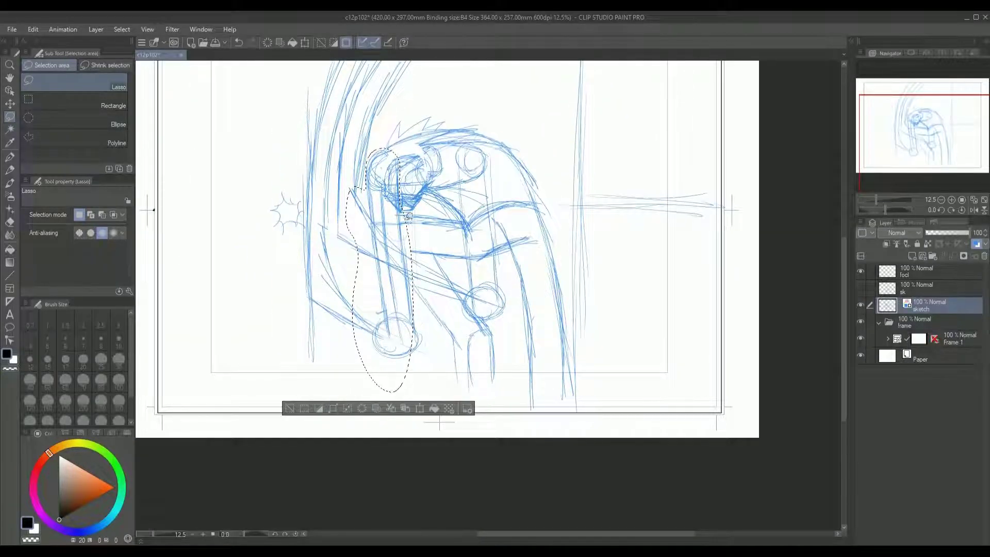
mouse_move(492, 192)
mouse_down()
mouse_move(529, 351)
mouse_move(428, 415)
mouse_move(402, 392)
mouse_up()
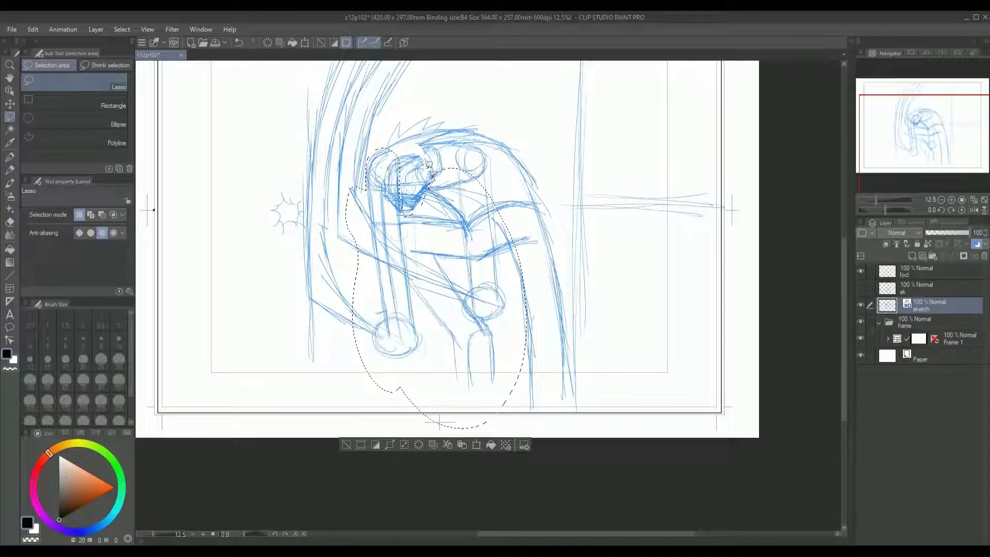
mouse_move(380, 160)
mouse_down()
mouse_move(547, 161)
mouse_move(582, 253)
mouse_move(575, 376)
mouse_move(553, 421)
mouse_move(508, 397)
mouse_up()
mouse_move(579, 210)
mouse_down()
mouse_move(568, 301)
mouse_move(614, 289)
mouse_up()
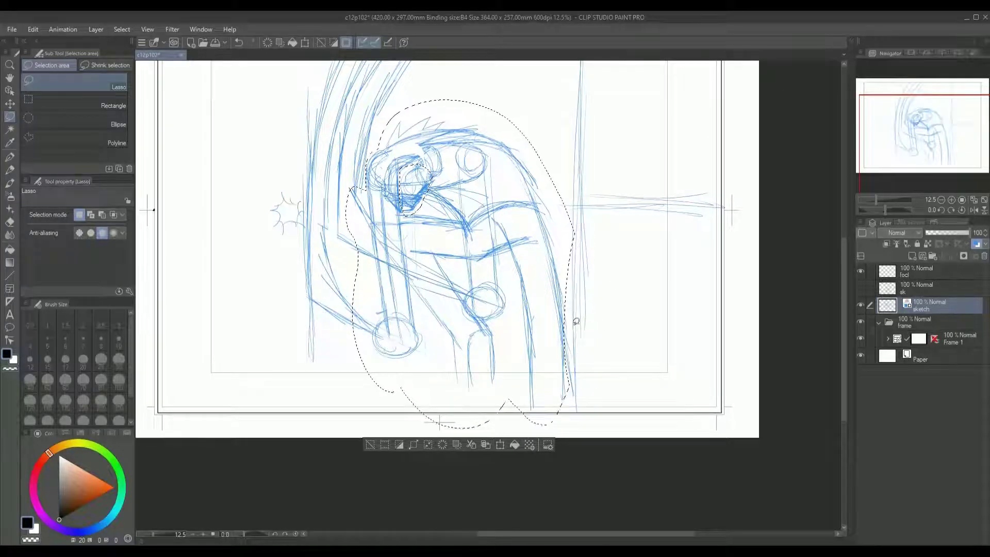
key(ctrl+t)
mouse_move(453, 333)
mouse_down()
mouse_move(491, 328)
mouse_move(458, 331)
mouse_move(477, 318)
mouse_up()
key(ctrl+z)
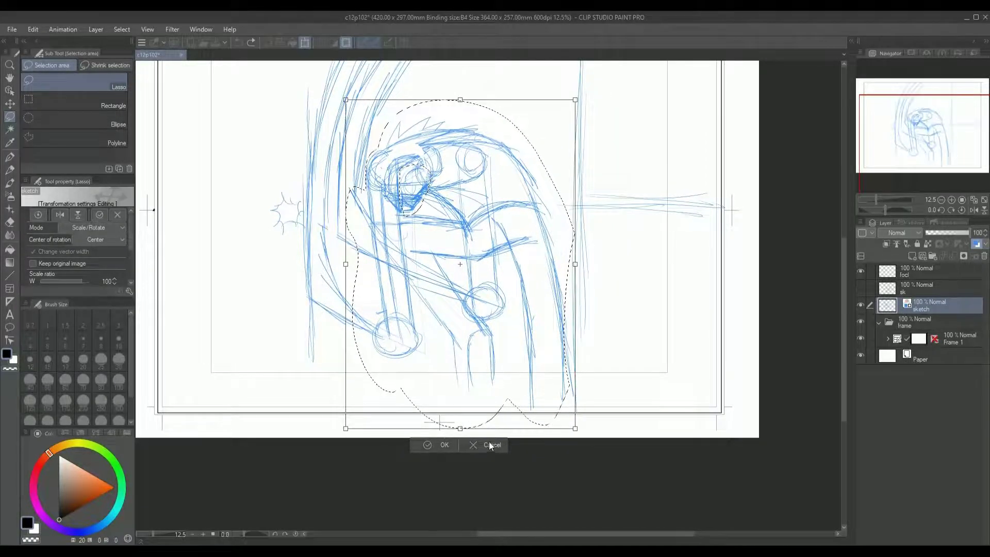
click(490, 444)
key(ctrl+z)
key(ctrl+d)
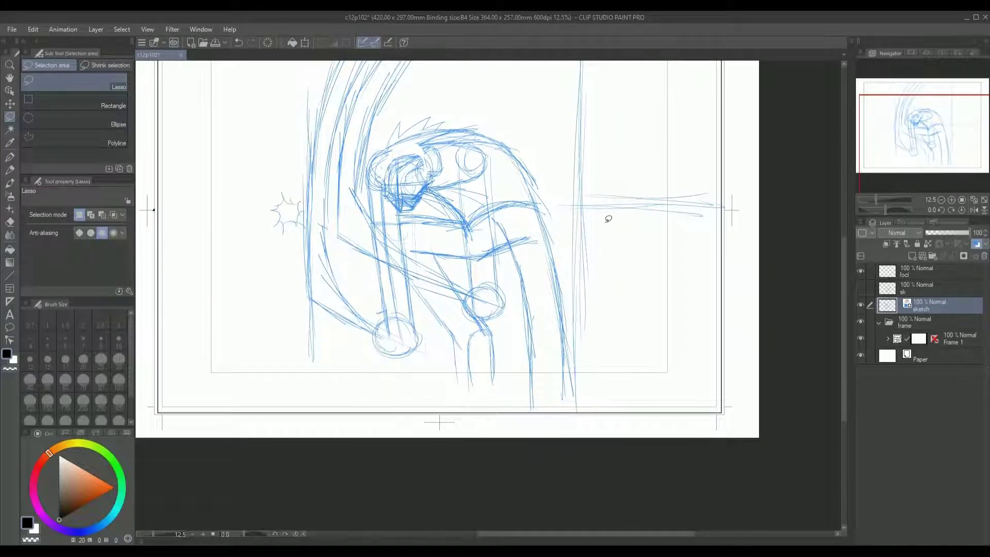
Lasso and delete the lowered head's jaw strokes on the sketch layer, then clear the selection
key(ctrl+plus)
mouse_move(588, 223)
mouse_down()
mouse_move(585, 232)
mouse_move(489, 241)
mouse_up()
mouse_move(500, 291)
mouse_down()
mouse_move(482, 290)
mouse_move(486, 248)
mouse_up()
key(Delete)
key(ctrl+d)
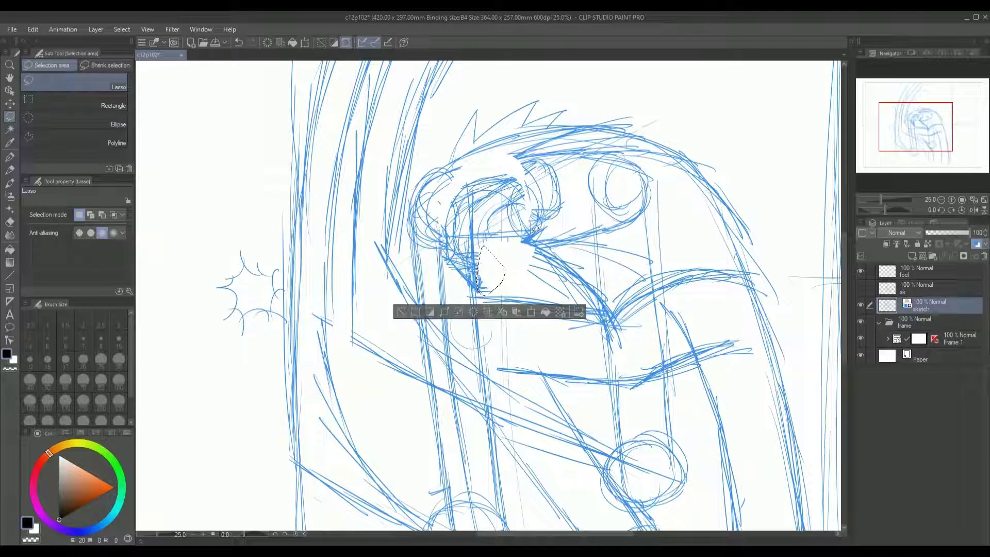
key(ctrl+d)
scroll(546, 232, down, 5)
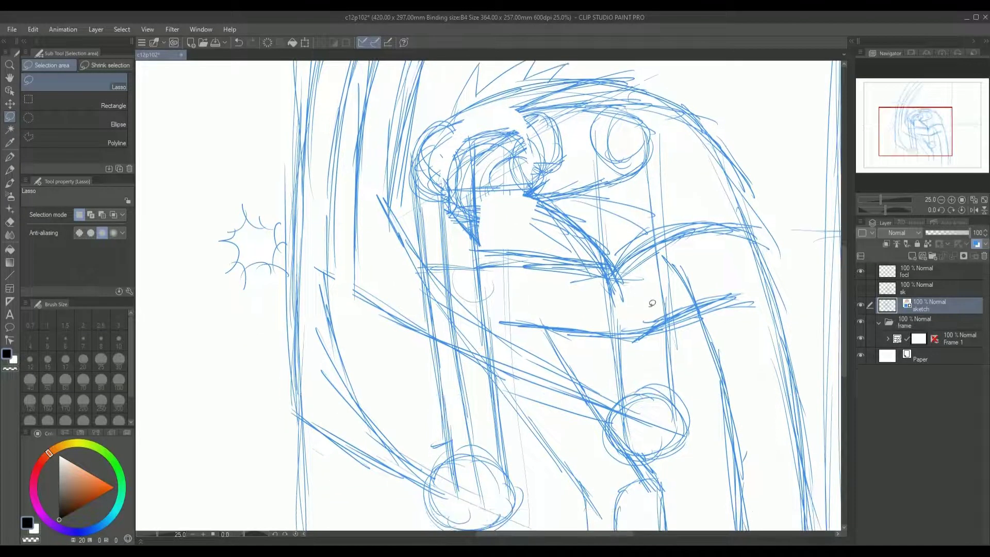
key(p)
drag(509, 201, 480, 196)
drag(544, 296, 548, 284)
Lasso the hanging arm with its round hand, move it slightly inward toward the torso, and clear the selection
key(m)
scroll(519, 431, down, 2)
mouse_move(522, 482)
mouse_down()
mouse_move(505, 287)
mouse_move(481, 265)
mouse_move(469, 333)
mouse_move(474, 410)
mouse_move(468, 423)
mouse_move(437, 390)
mouse_move(420, 427)
mouse_move(527, 485)
mouse_up()
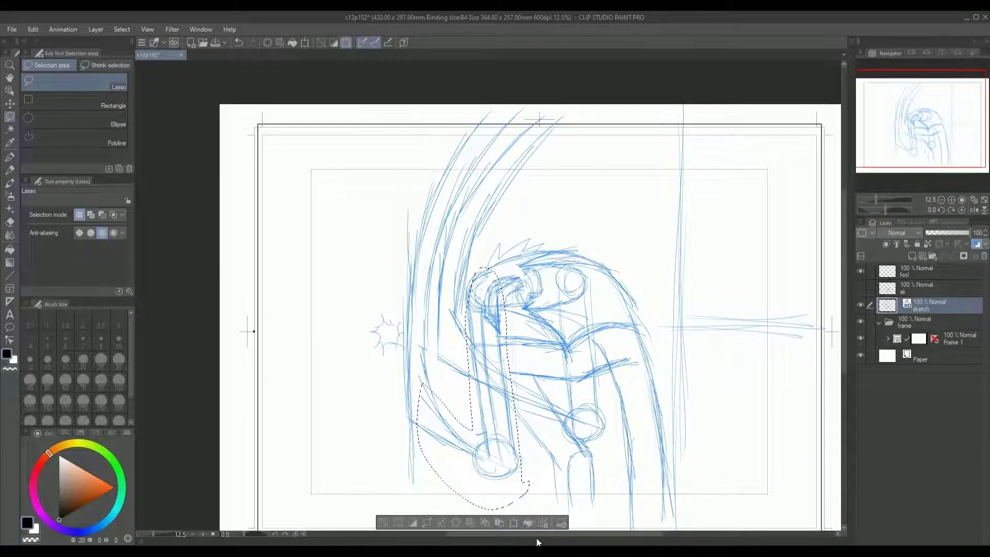
click(513, 523)
drag(500, 425, 531, 416)
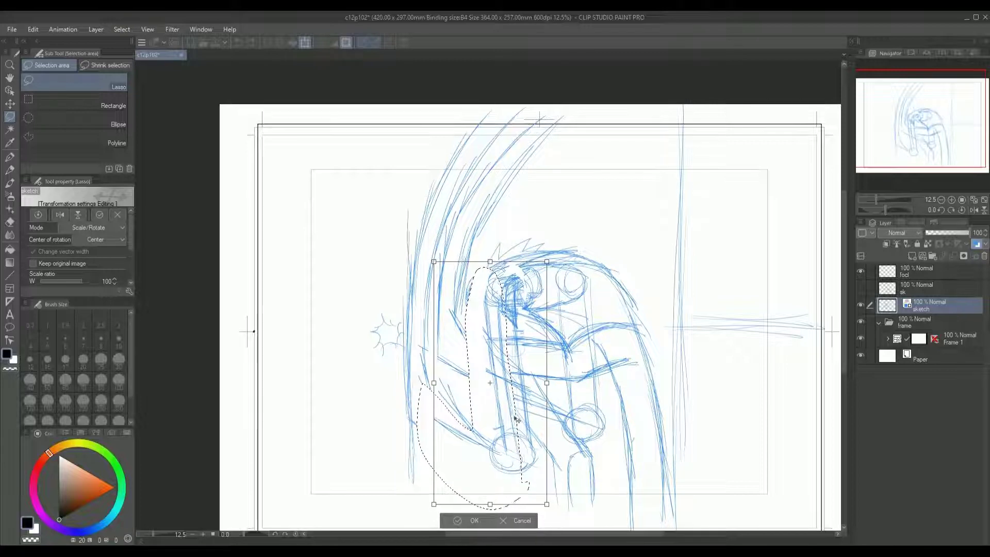
click(459, 521)
key(ctrl+d)
Lasso and delete the stray strokes inside and beside the moved arm, and clear the selection
scroll(582, 313, up, 2)
drag(439, 394, 485, 194)
mouse_move(451, 162)
mouse_down()
mouse_move(496, 362)
mouse_move(507, 303)
mouse_move(497, 135)
mouse_up()
key(Delete)
key(ctrl+d)
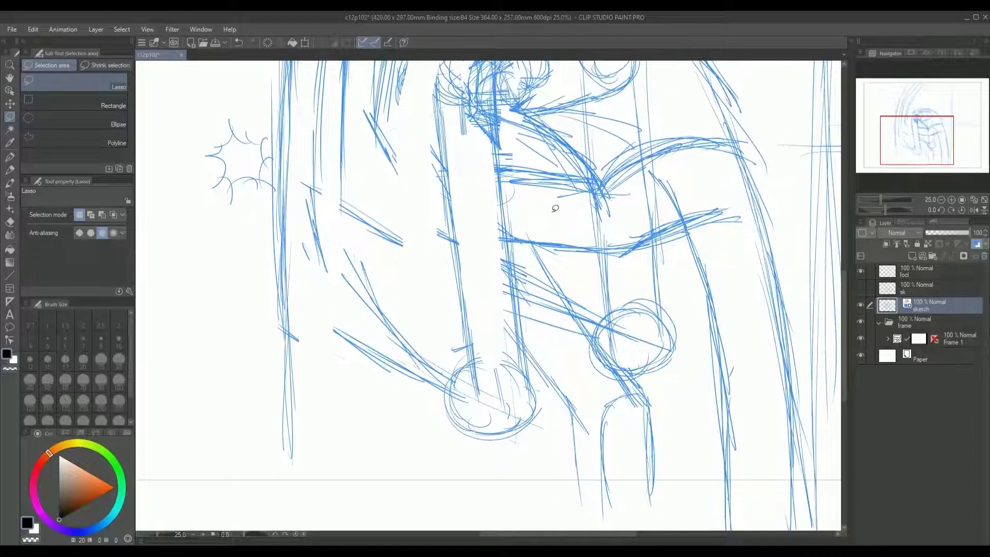
Redraw the hanging arm's long edges in blue down to the round hand with the G-pen
key(p)
drag(458, 273, 473, 355)
drag(489, 261, 463, 335)
drag(462, 216, 479, 365)
drag(473, 266, 490, 412)
drag(484, 365, 492, 438)
drag(554, 350, 542, 317)
Sketch a rounded bulge on the outer edge of the hanging arm
mouse_move(391, 239)
mouse_down()
mouse_move(426, 274)
mouse_move(423, 210)
mouse_up()
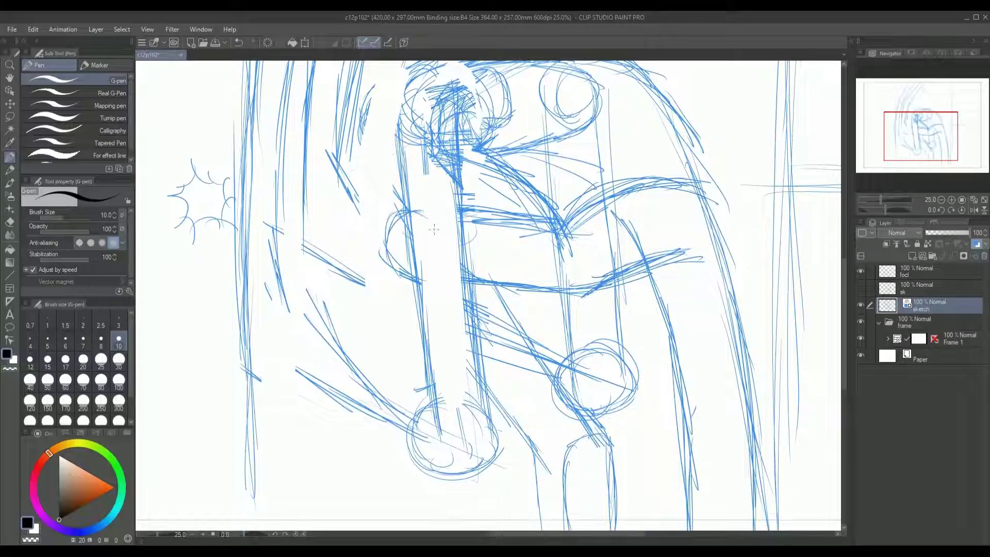
drag(382, 255, 432, 331)
mouse_move(697, 338)
mouse_down()
mouse_move(702, 388)
mouse_move(640, 284)
mouse_move(649, 274)
mouse_up()
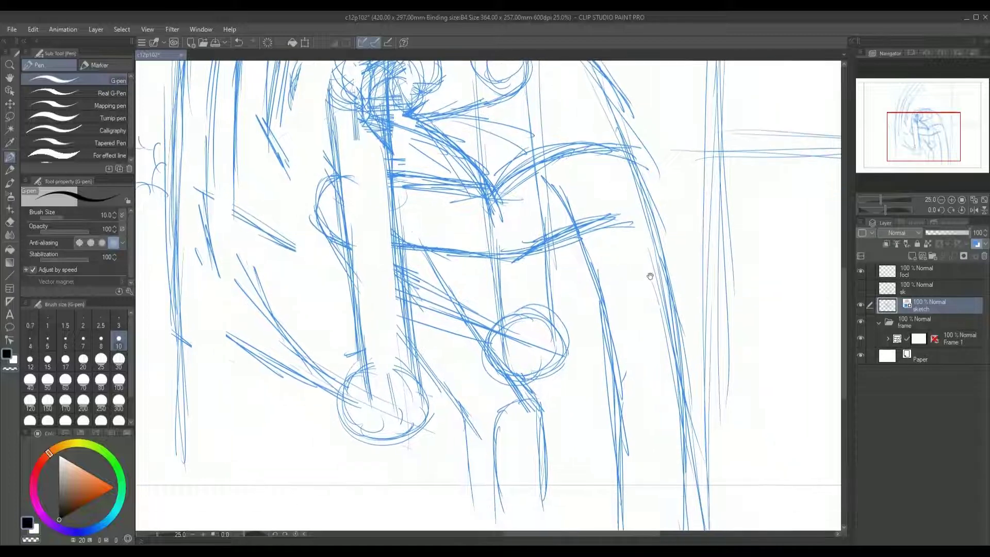
Extend the lower torso line with a gentle downward slope, and lasso and delete its old upturned end and the crossing strokes
mouse_move(594, 250)
mouse_down()
mouse_move(623, 264)
mouse_move(579, 265)
mouse_move(565, 243)
mouse_move(610, 221)
mouse_move(616, 256)
mouse_up()
key(m)
key(Delete)
mouse_move(604, 201)
mouse_down()
mouse_move(615, 215)
mouse_move(590, 227)
mouse_move(602, 209)
mouse_up()
key(Delete)
key(ctrl+d)
mouse_move(594, 98)
mouse_down()
mouse_move(599, 216)
mouse_move(672, 200)
mouse_up()
drag(522, 208, 535, 213)
key(ctrl+d)
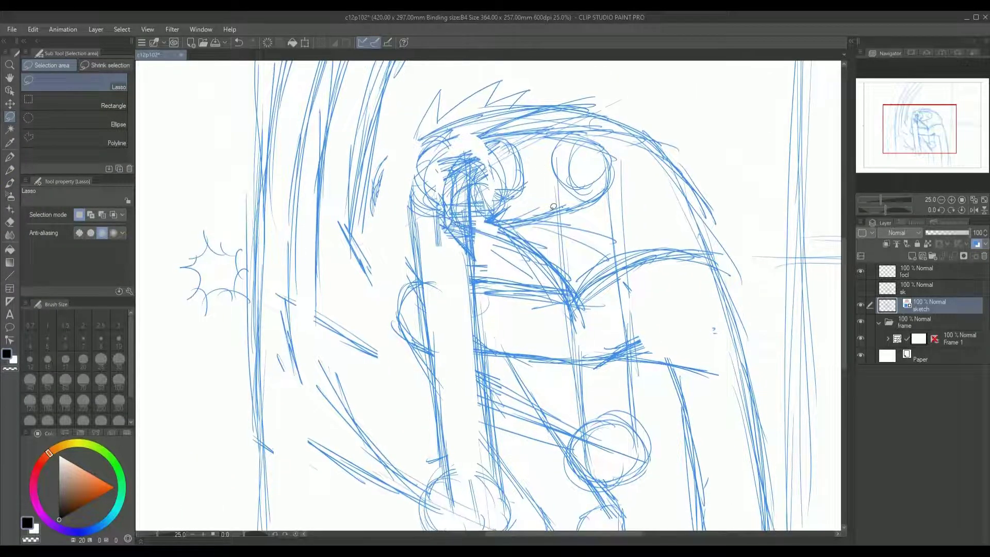
Lasso and delete the blue head, face and hair spikes beneath the curved back outline, and clear the selection
mouse_move(475, 219)
mouse_down()
mouse_move(432, 242)
mouse_move(523, 137)
mouse_move(536, 206)
mouse_up()
key(Delete)
key(ctrl+d)
mouse_move(538, 129)
mouse_down()
mouse_move(451, 130)
mouse_move(529, 145)
mouse_move(533, 135)
mouse_move(440, 125)
mouse_move(597, 76)
mouse_move(573, 93)
mouse_up()
key(Delete)
key(ctrl+d)
key(Delete)
key(ctrl+d)
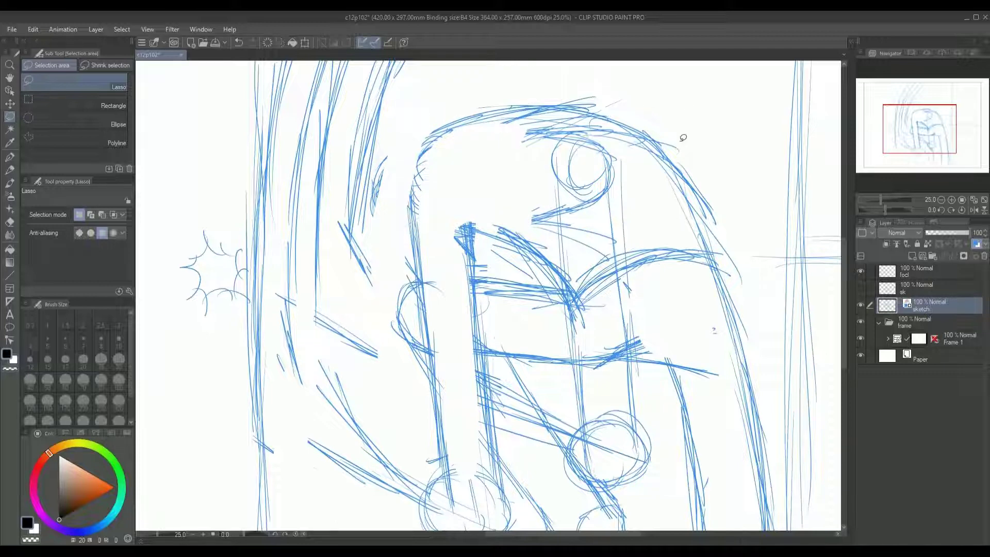
Reinforce the back outline in blue along its top curve and down its left side with the G-pen
drag(640, 163, 654, 152)
key(p)
drag(601, 97, 472, 123)
mouse_move(503, 98)
mouse_down()
mouse_move(454, 122)
mouse_move(426, 173)
mouse_move(433, 233)
mouse_up()
drag(429, 146, 427, 239)
drag(454, 124, 421, 176)
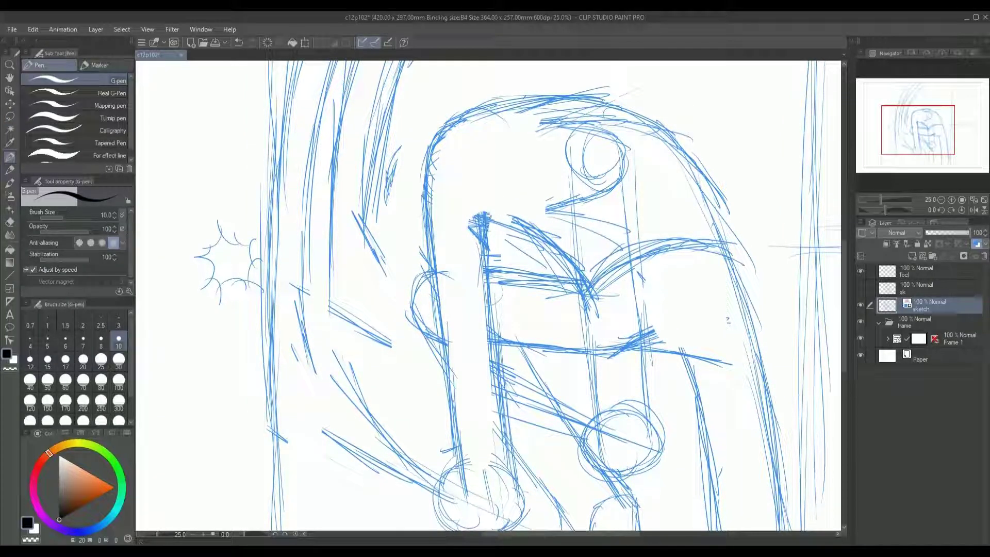
Sketch an oval inside the outline's left corner, a second oval beside the existing circle, and a line linking the new ovals
drag(489, 216, 562, 268)
drag(510, 172, 580, 212)
drag(514, 246, 559, 205)
drag(496, 195, 539, 249)
mouse_move(549, 173)
mouse_down()
mouse_move(507, 242)
mouse_move(536, 248)
mouse_up()
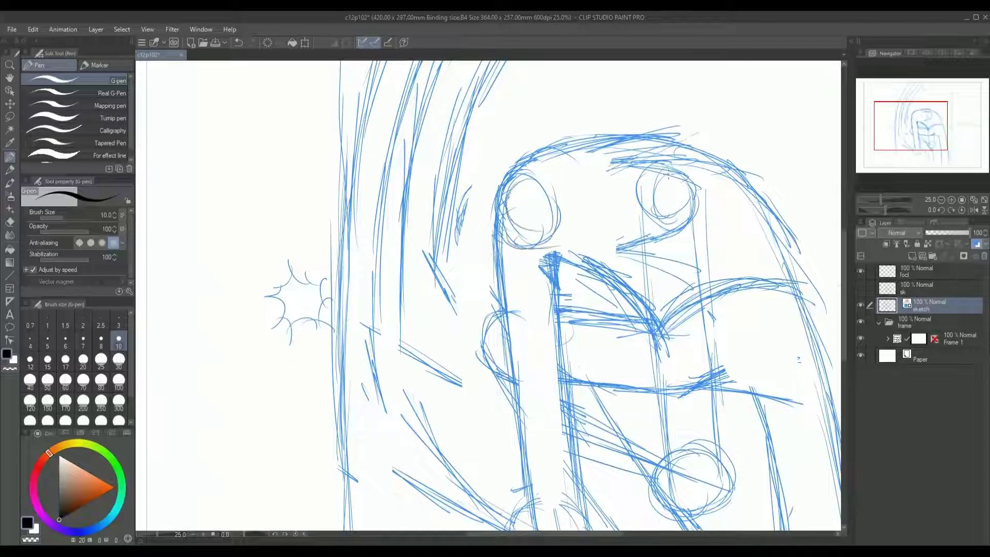
mouse_move(588, 166)
mouse_down()
mouse_move(619, 173)
mouse_move(573, 219)
mouse_move(622, 217)
mouse_move(533, 208)
mouse_up()
scroll(548, 193, up, 1)
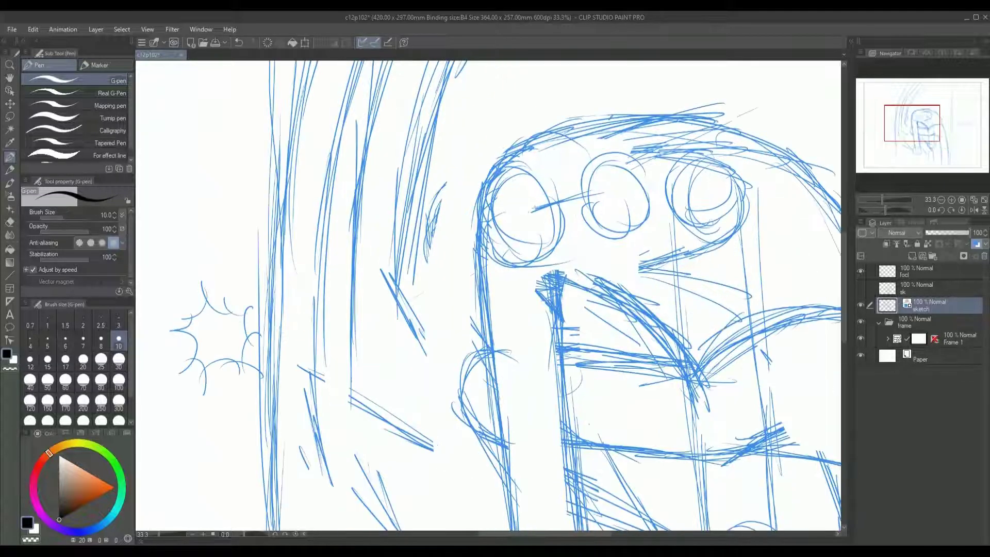
Rework the leftmost oval with overlapping rounded strokes, and add slanting strokes along the outline's outer left edge
mouse_move(498, 256)
mouse_down()
mouse_move(528, 173)
mouse_move(533, 275)
mouse_move(465, 225)
mouse_move(473, 252)
mouse_move(522, 226)
mouse_move(529, 181)
mouse_move(537, 257)
mouse_up()
scroll(527, 214, up, 1)
scroll(631, 232, down, 1)
drag(514, 154, 541, 281)
scroll(524, 226, up, 1)
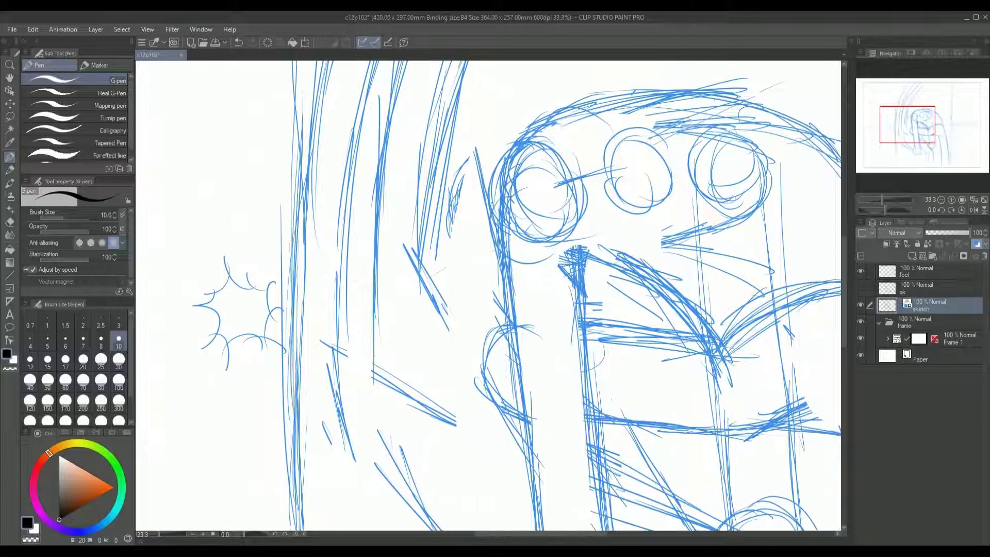
mouse_move(476, 223)
mouse_down()
mouse_move(475, 278)
mouse_move(510, 321)
mouse_up()
drag(475, 271, 510, 328)
mouse_move(471, 194)
mouse_down()
mouse_move(481, 262)
mouse_move(470, 236)
mouse_up()
drag(470, 158, 466, 221)
drag(467, 178, 511, 129)
drag(480, 162, 537, 121)
drag(536, 124, 586, 123)
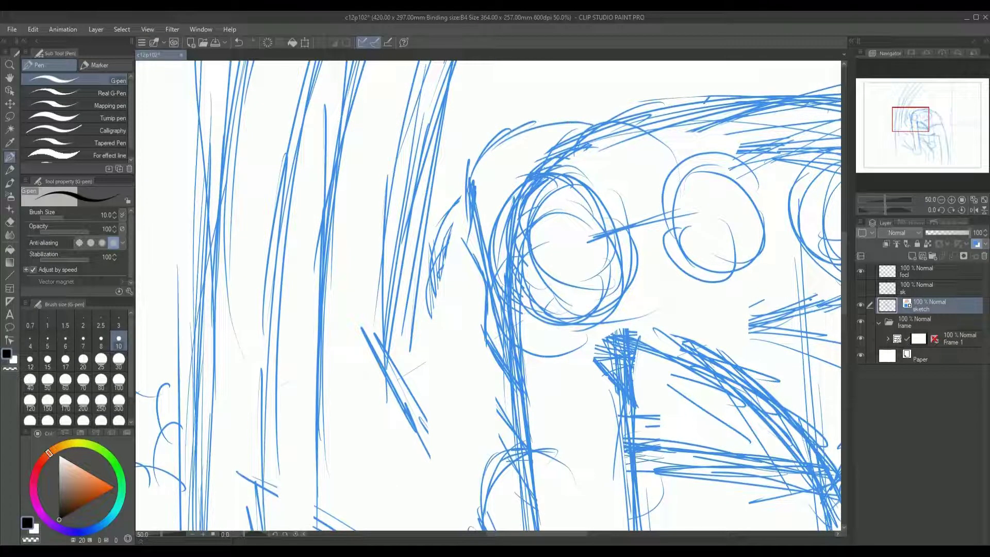
key(ctrl+z)
key(ctrl+z)
key(ctrl+z)
key(ctrl+z)
key(ctrl+z)
Sketch a rounded head arc above the leftmost oval, with short strokes branching outward from its left end
drag(471, 188, 463, 240)
mouse_move(472, 163)
mouse_down()
mouse_move(468, 198)
mouse_move(490, 137)
mouse_up()
mouse_move(473, 168)
mouse_down()
mouse_move(531, 114)
mouse_move(583, 103)
mouse_up()
drag(562, 107, 625, 122)
drag(497, 143, 615, 115)
drag(472, 183, 505, 125)
drag(470, 178, 463, 249)
mouse_move(467, 209)
mouse_down()
mouse_move(461, 247)
mouse_move(459, 235)
mouse_move(450, 240)
mouse_up()
drag(448, 199, 485, 184)
drag(450, 218, 481, 254)
Sketch large jagged hair spikes rising above the new head arc
mouse_move(480, 206)
mouse_down()
mouse_move(474, 313)
mouse_move(487, 149)
mouse_move(513, 110)
mouse_up()
mouse_move(511, 114)
mouse_down()
mouse_move(498, 198)
mouse_move(648, 105)
mouse_up()
mouse_move(647, 105)
mouse_down()
mouse_move(609, 171)
mouse_move(735, 125)
mouse_up()
mouse_move(731, 126)
mouse_down()
mouse_move(675, 197)
mouse_move(641, 154)
mouse_up()
scroll(684, 194, down, 1)
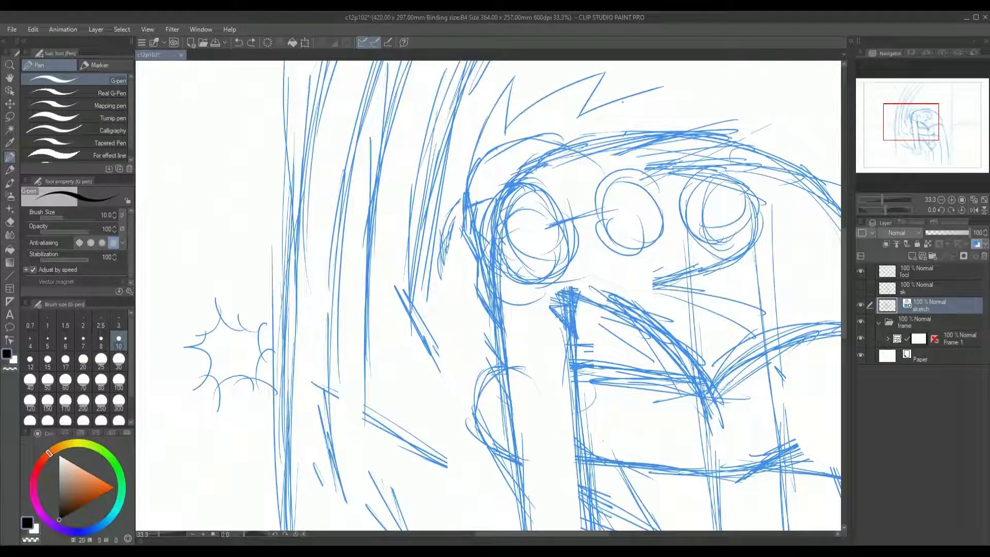